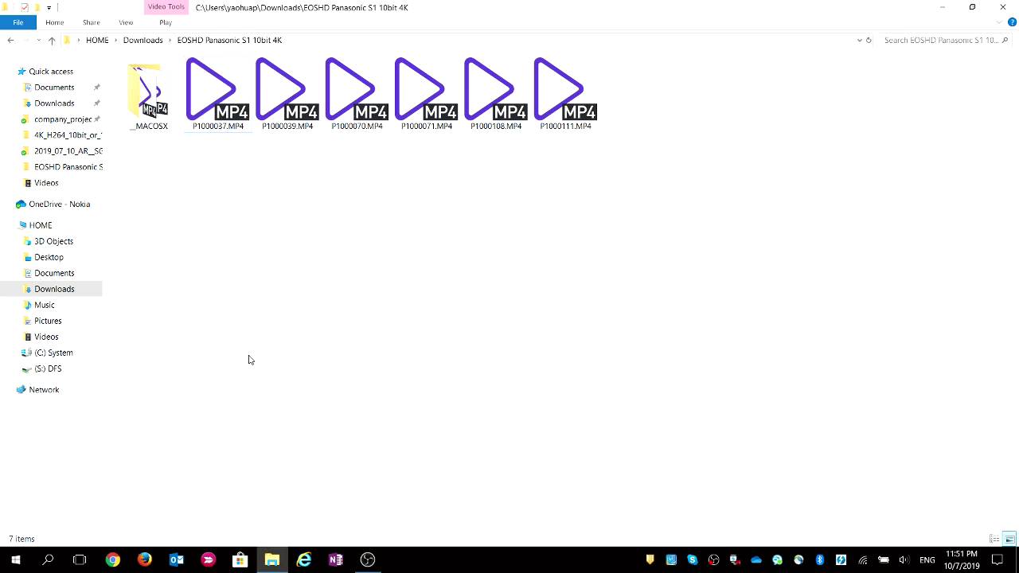
- Search the Start menu for 'po' and launch PotPlayer 64 bit
left_click(48, 560)
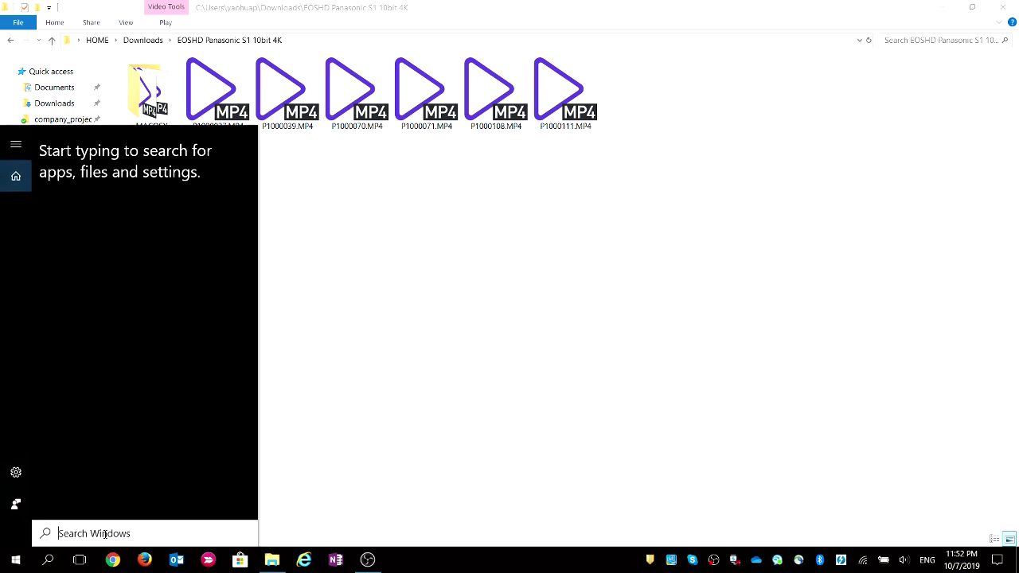
type("pos")
key("BackSpace")
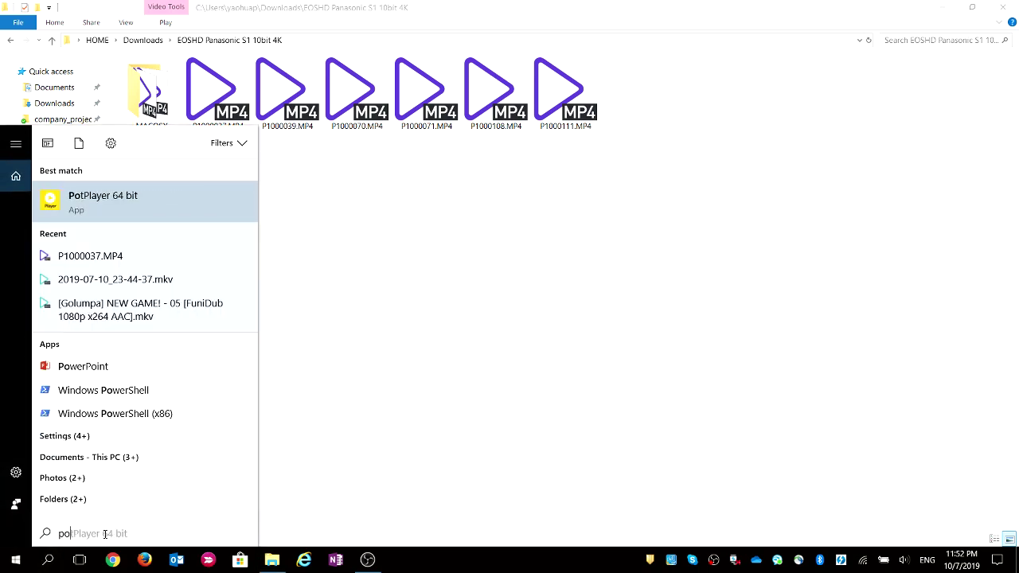
key("Return")
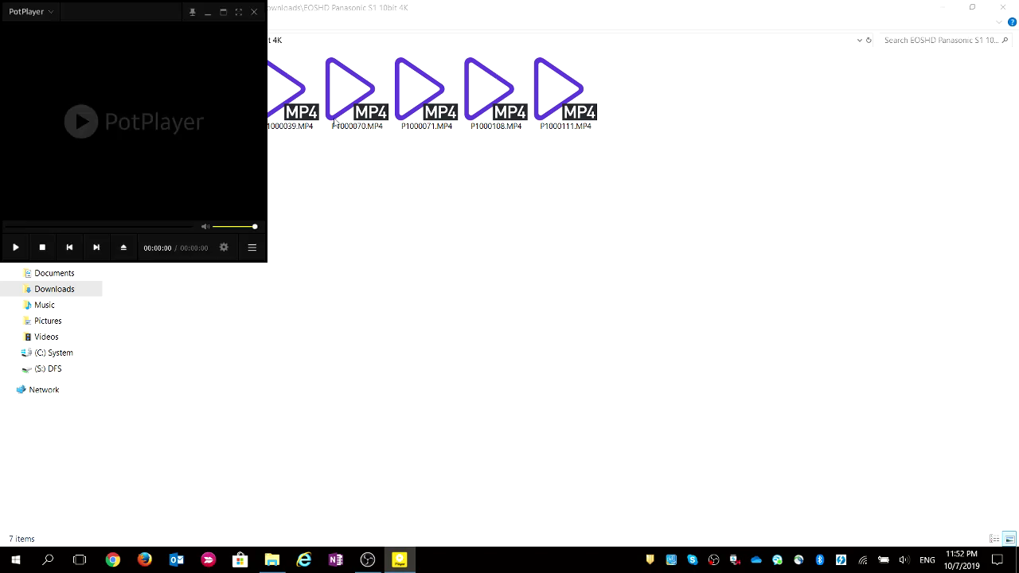
- Nudge the player window right and bring it back in front of the folder window
left_click_drag(89, 12, 111, 30)
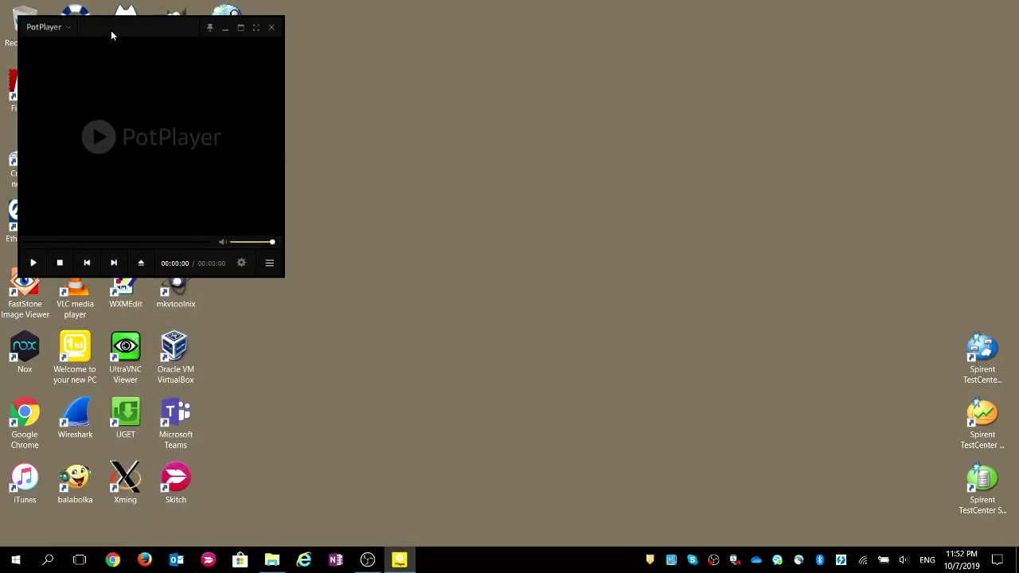
left_click(272, 560)
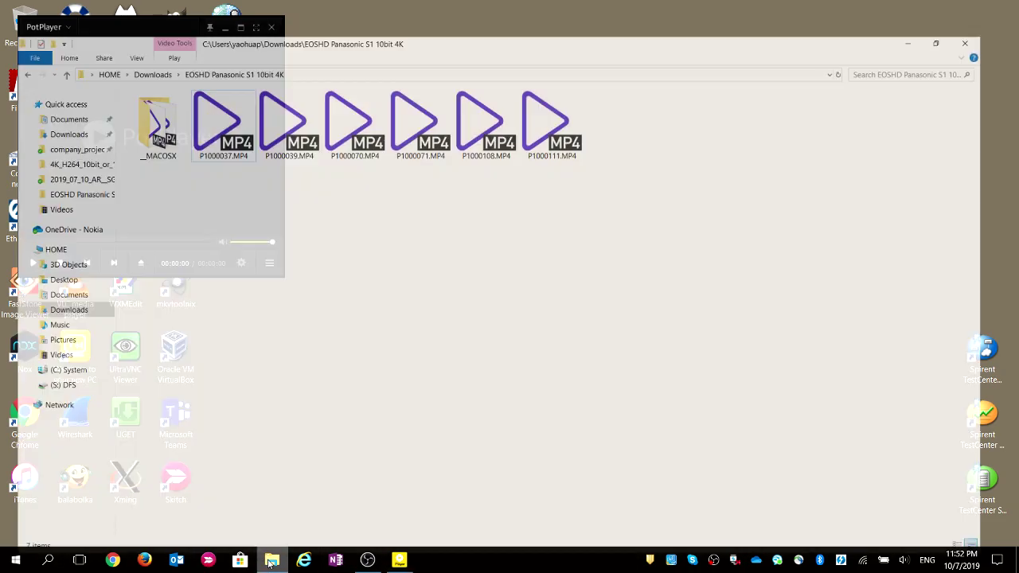
key("alt+Tab")
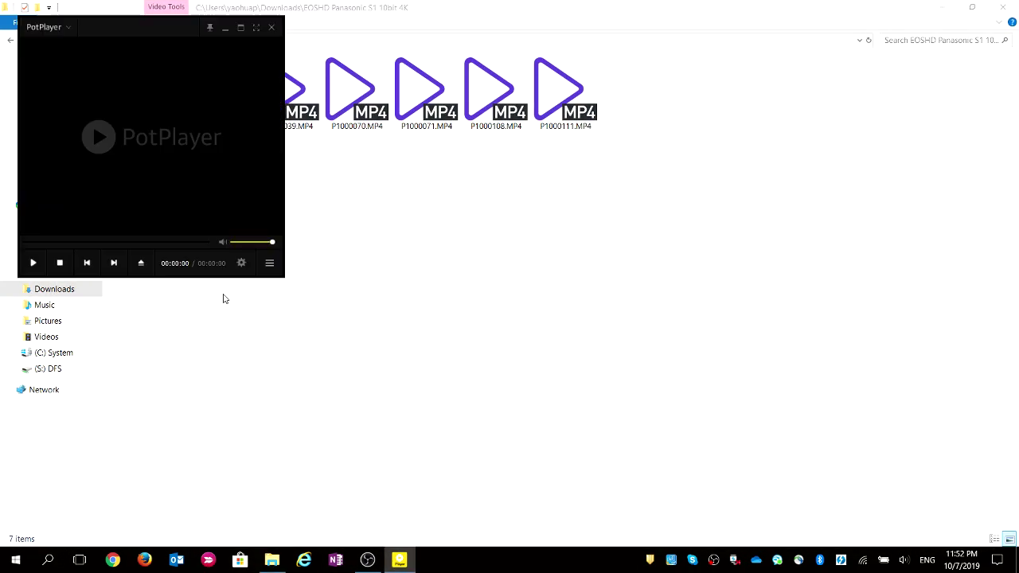
- Open Preferences > Filter Control > Video Decoder's Built-in Video Codec/DXVA Settings and untick Use DXVA
left_click(68, 32)
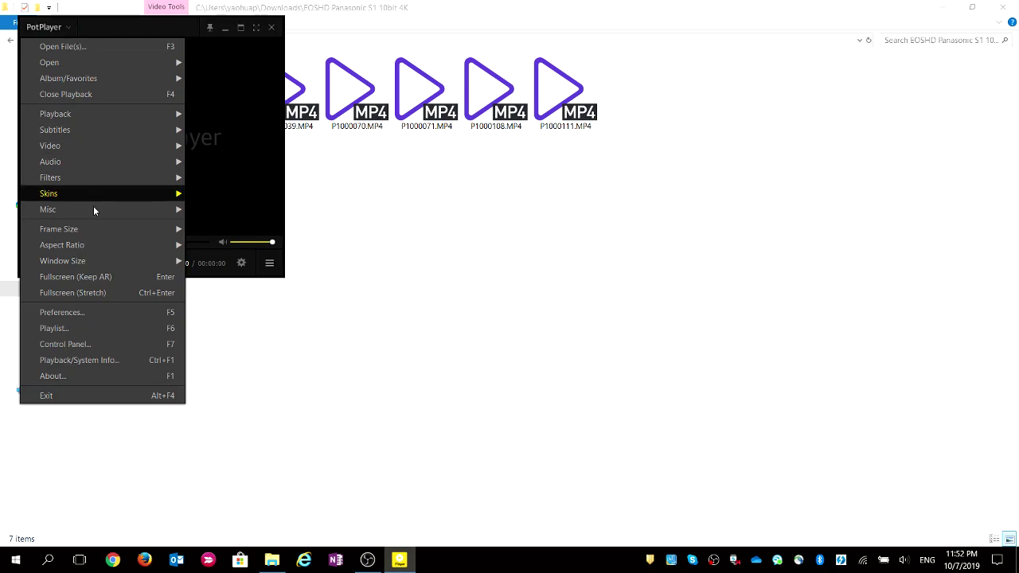
left_click(133, 314)
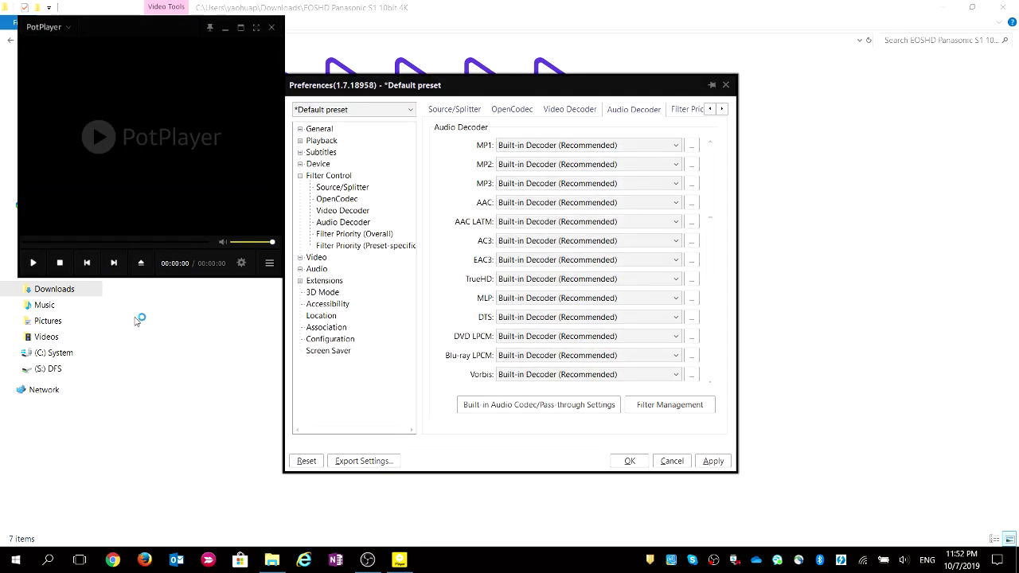
left_click(327, 176)
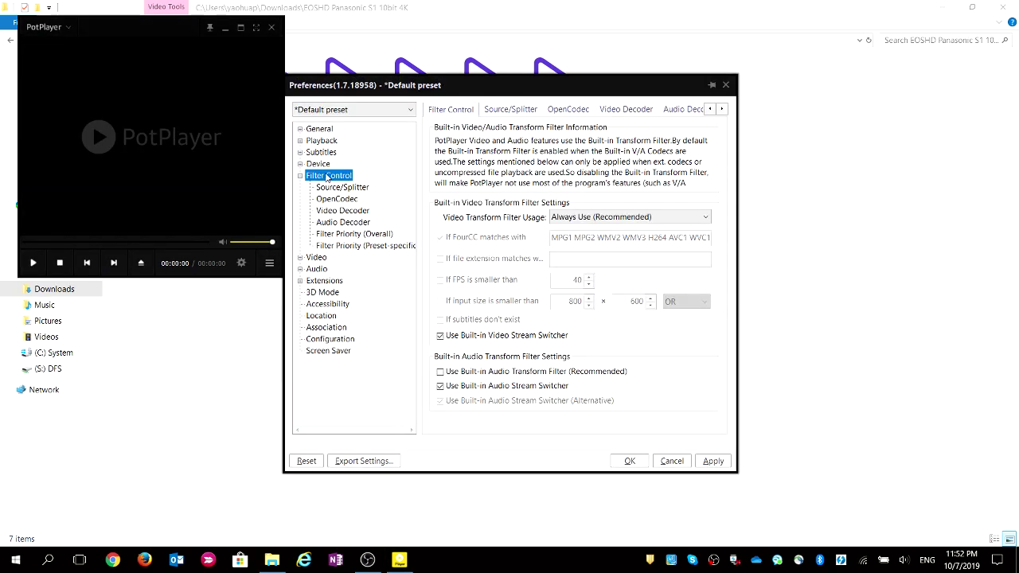
left_click(627, 111)
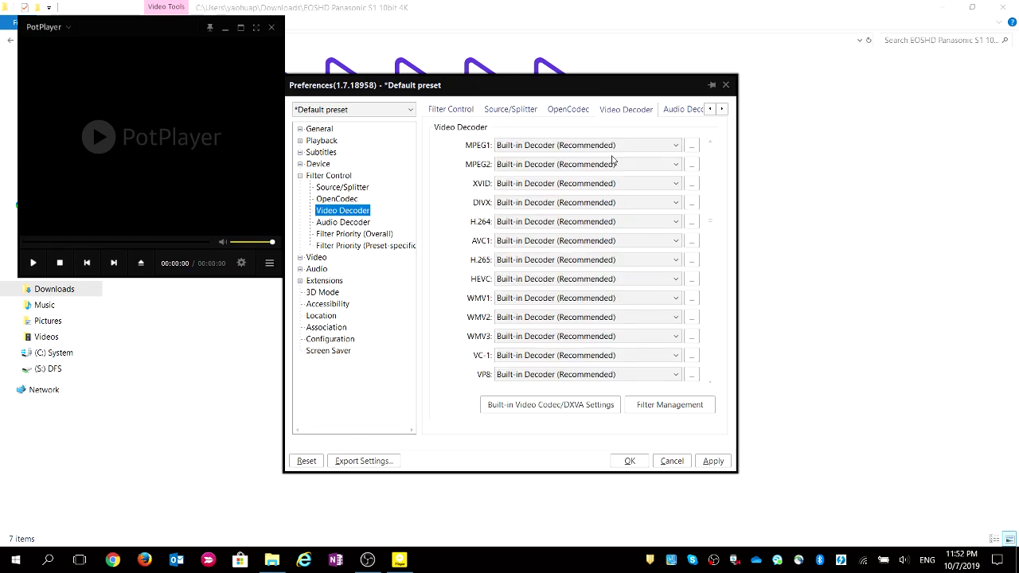
left_click(526, 411)
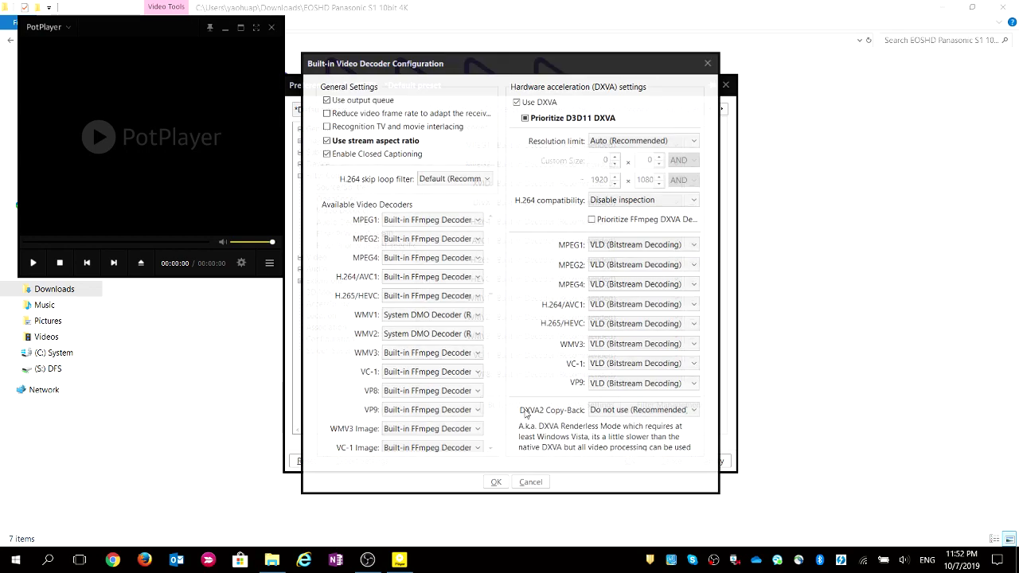
left_click(549, 102)
- Re-tick Use DXVA, keep MPEG1 on VLD and DXVA2 Copy-Back on Do not use, and confirm
left_click(550, 102)
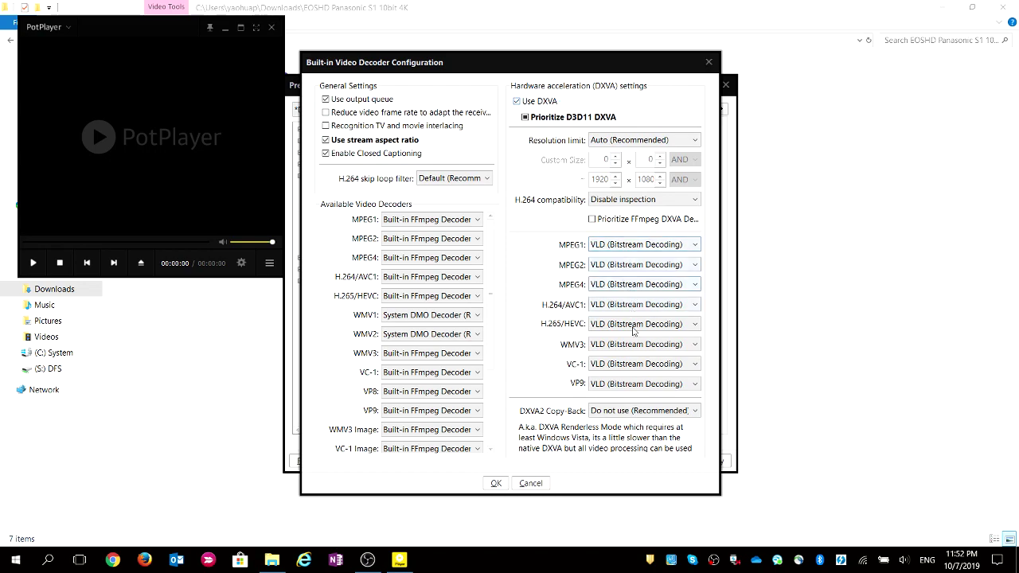
left_click(643, 246)
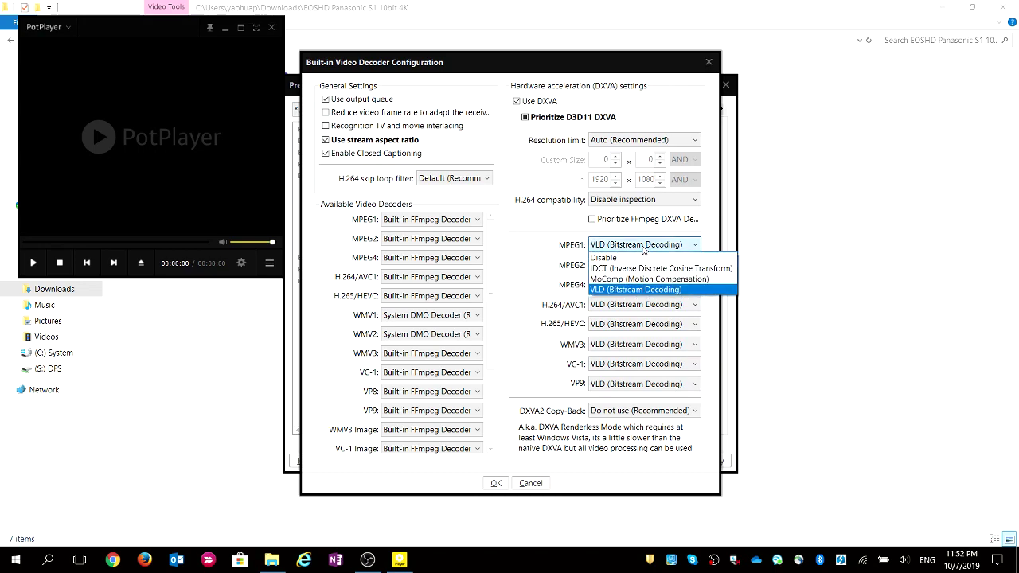
left_click(643, 249)
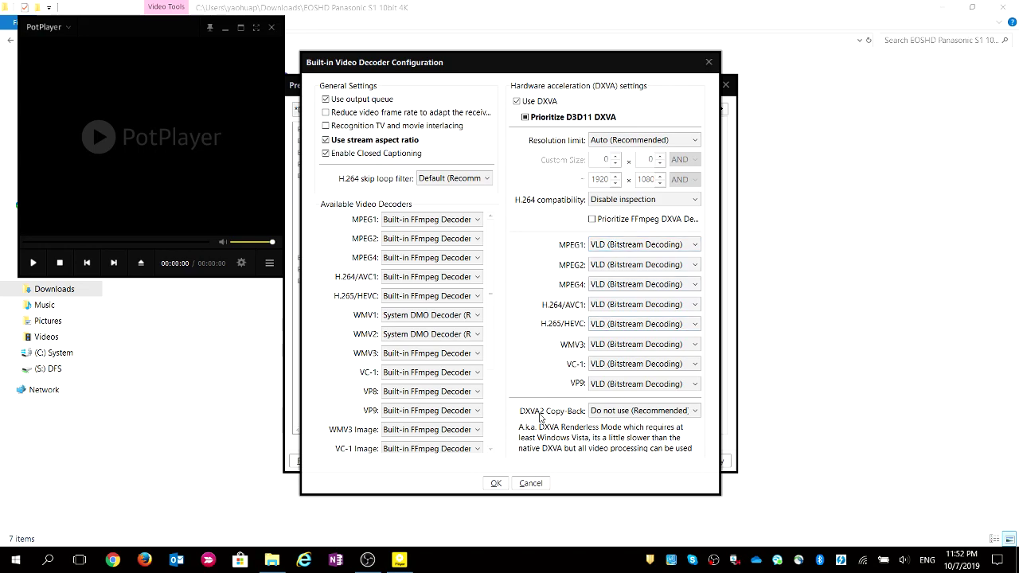
left_click(618, 414)
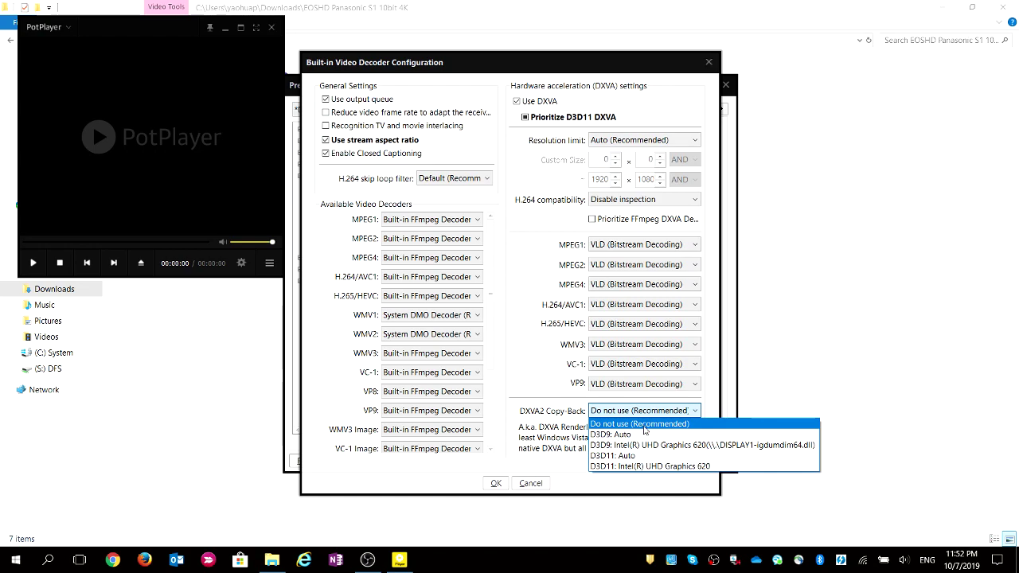
left_click(645, 429)
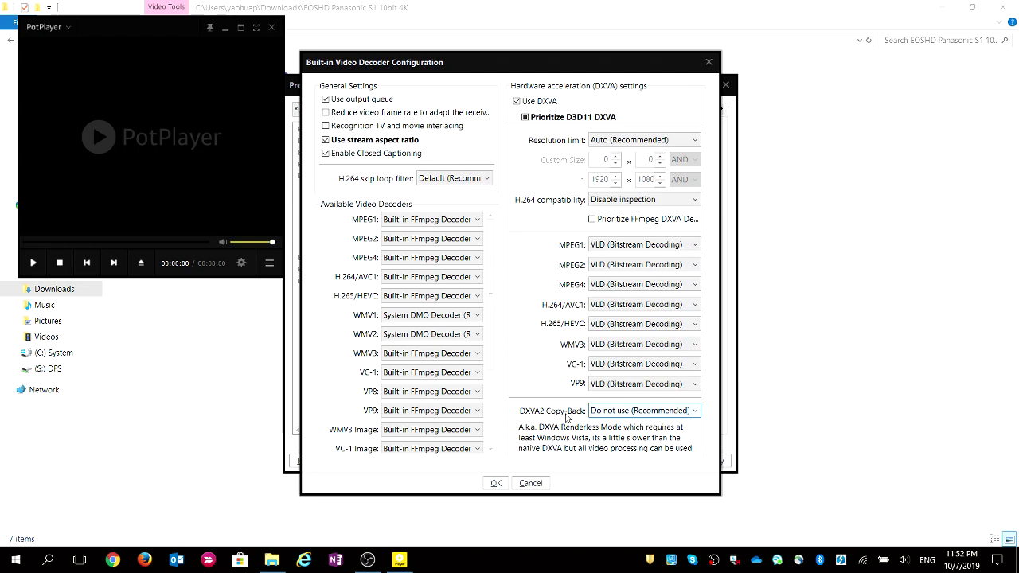
left_click(495, 483)
- On the Video renderer page, keep EVR Custom Present and fullscreen exclusive mode Disabled
left_click(319, 259)
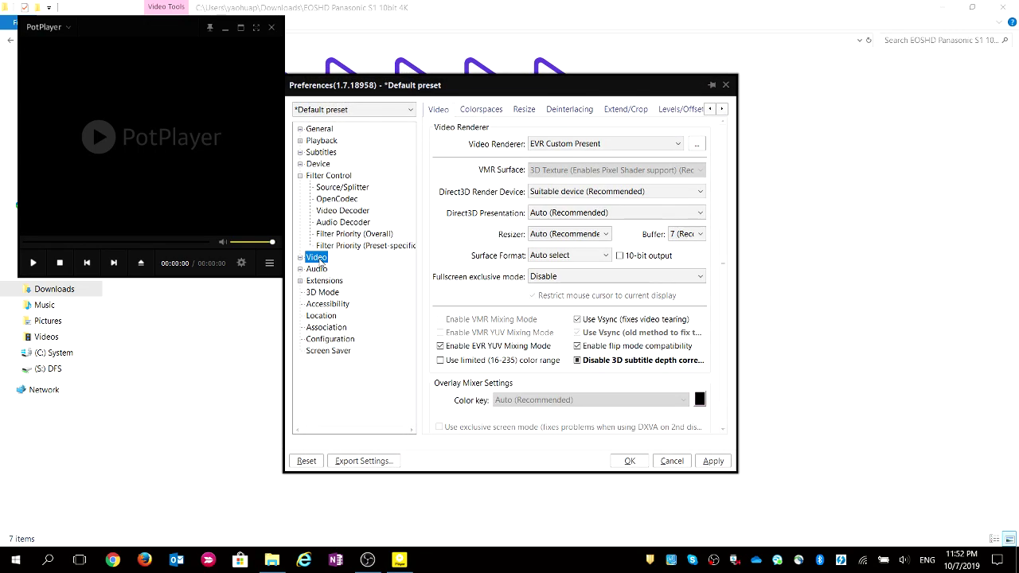
left_click(573, 144)
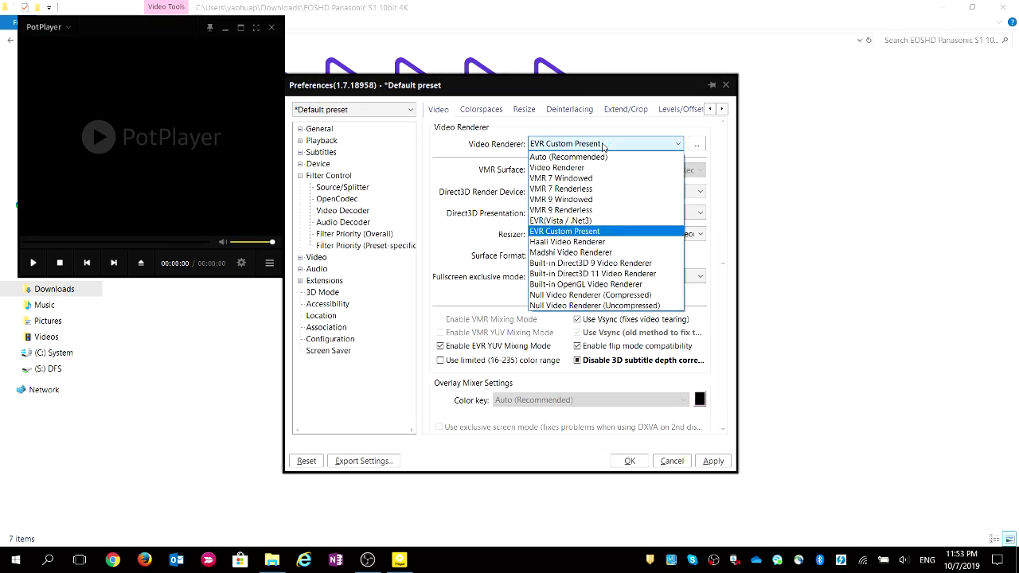
left_click(605, 232)
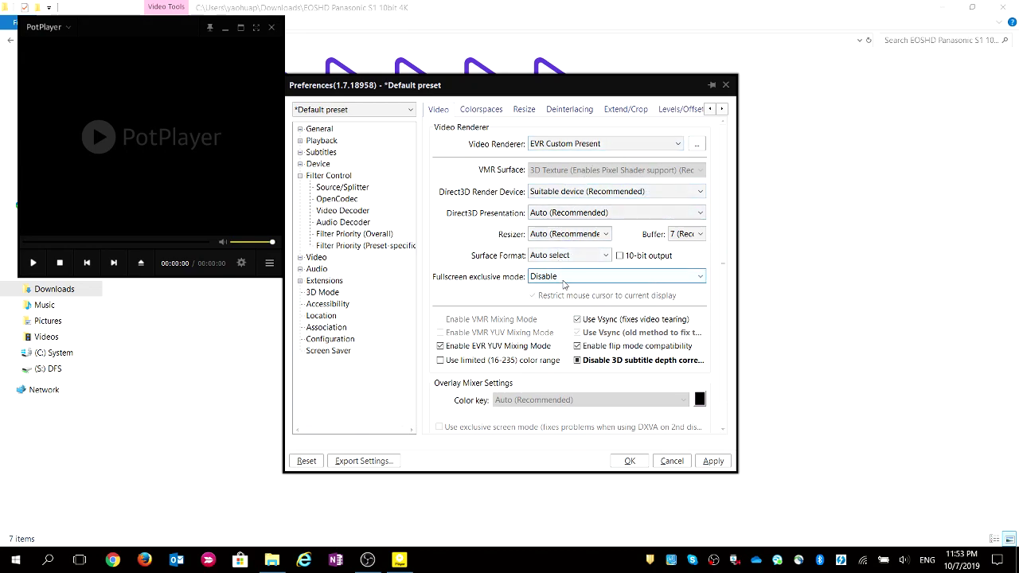
left_click(587, 278)
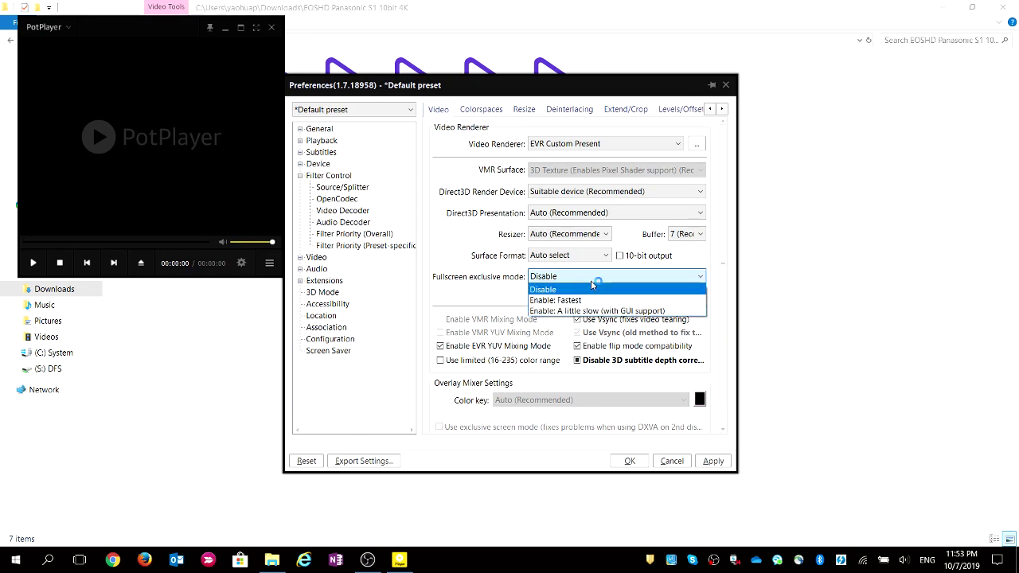
left_click(593, 285)
left_click(591, 280)
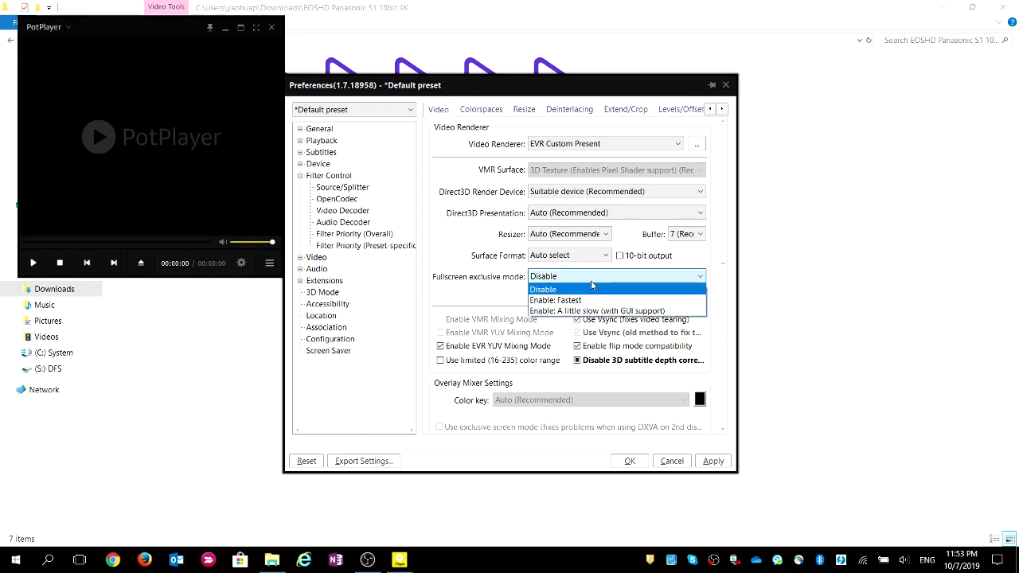
left_click(546, 290)
left_click(541, 277)
left_click(541, 277)
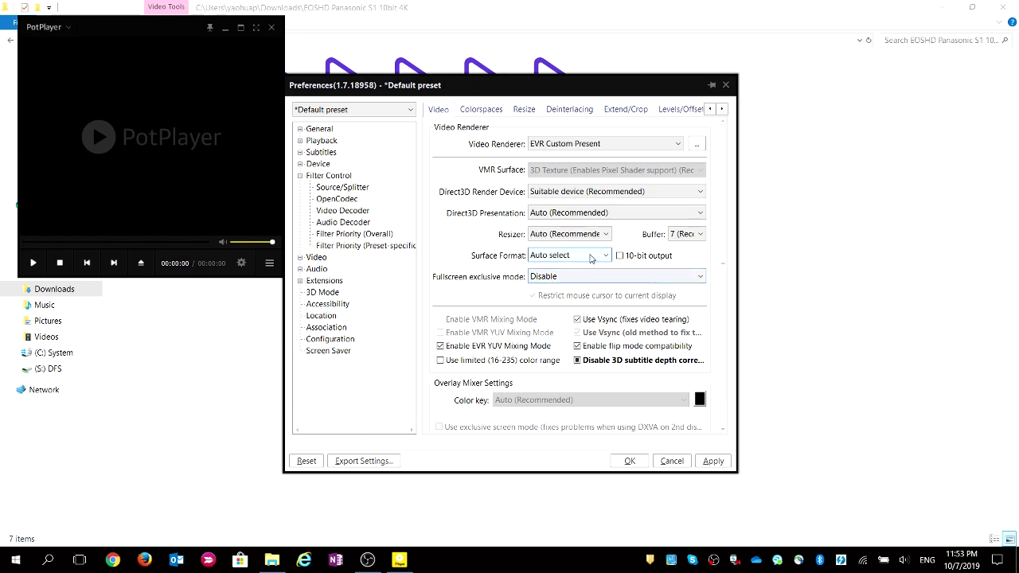
- Keep Surface Format on Auto select and collapse the Filter Control group
left_click(609, 256)
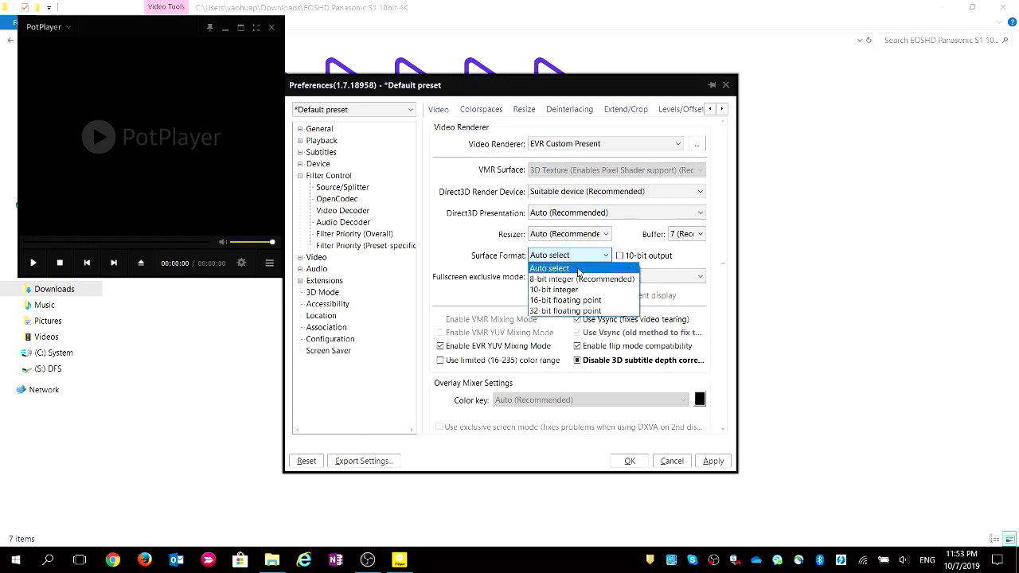
left_click(577, 272)
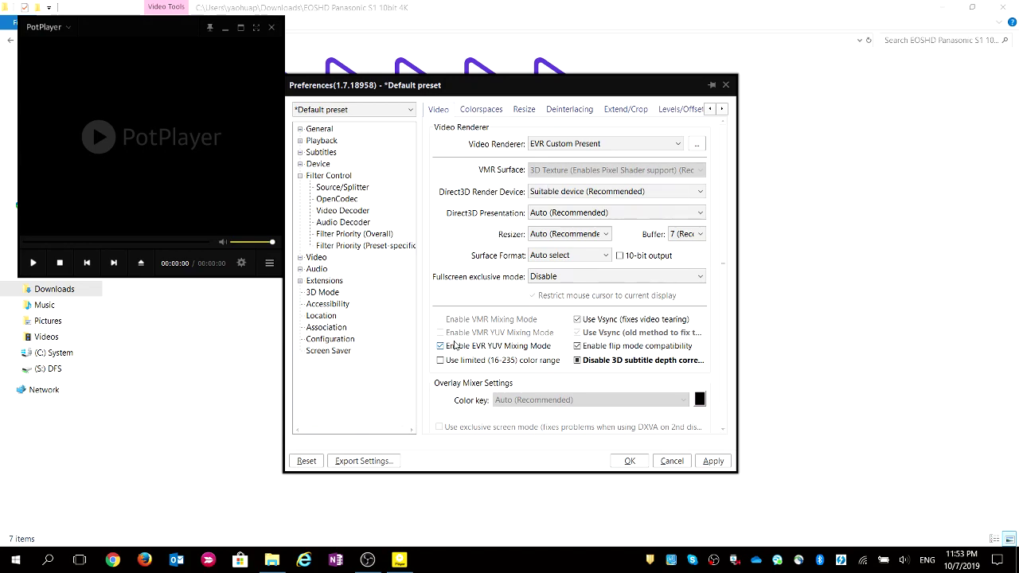
left_click(300, 176)
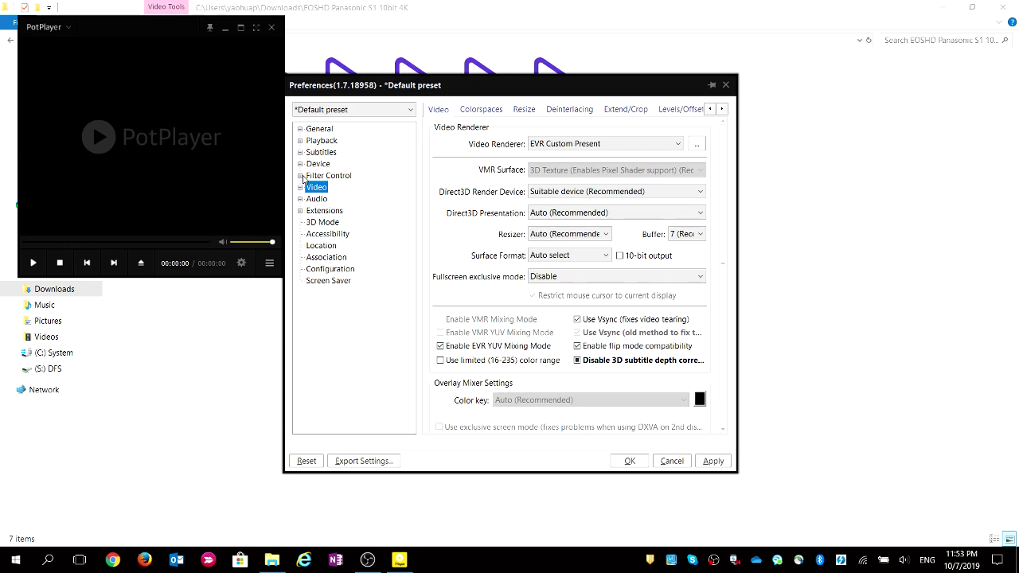
- Expand Audio, view Normalizer/Freeverb, then show the Audio output page with DirectSound and 2.0 Stereo
left_click(301, 200)
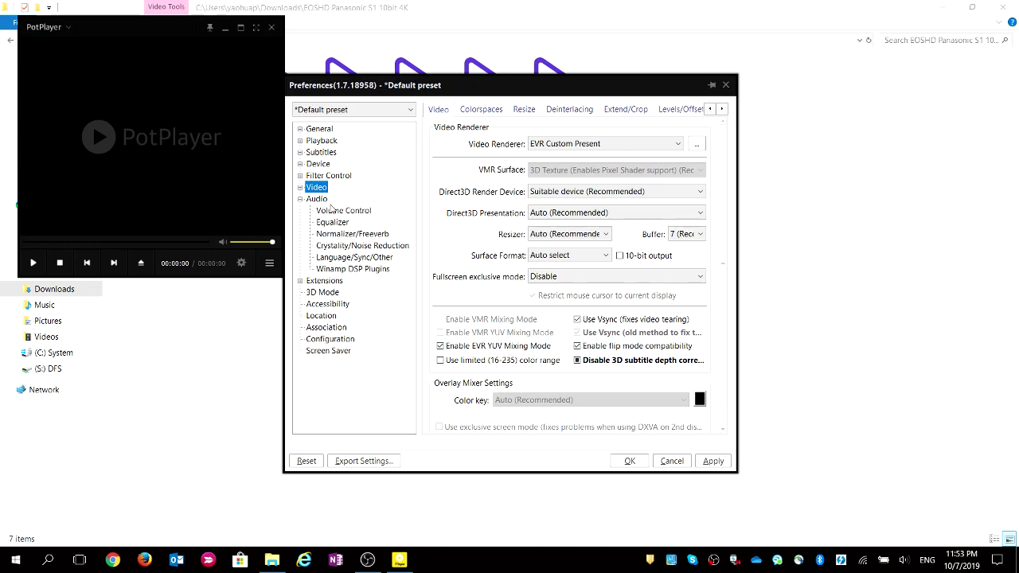
left_click(350, 238)
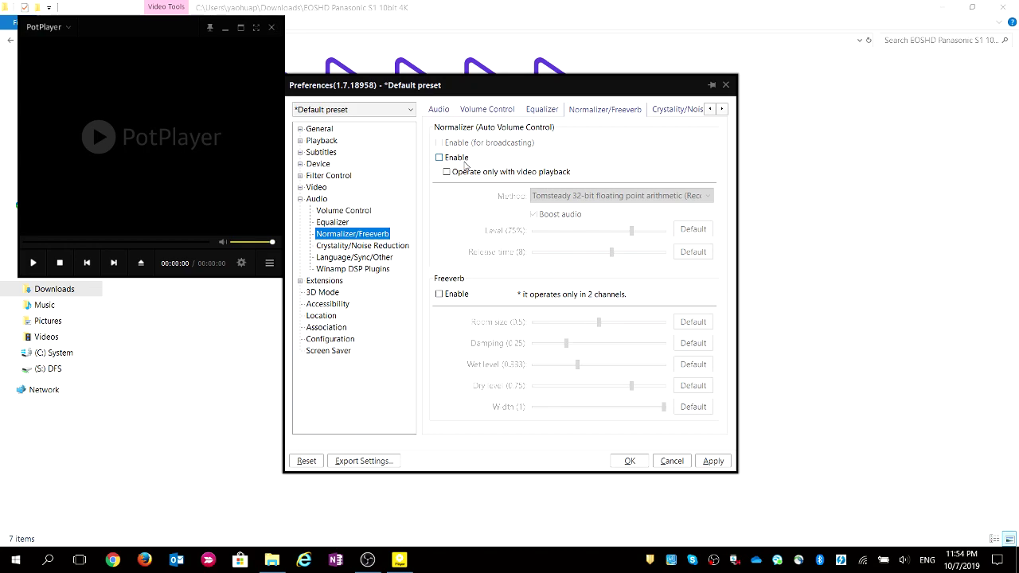
left_click(300, 198)
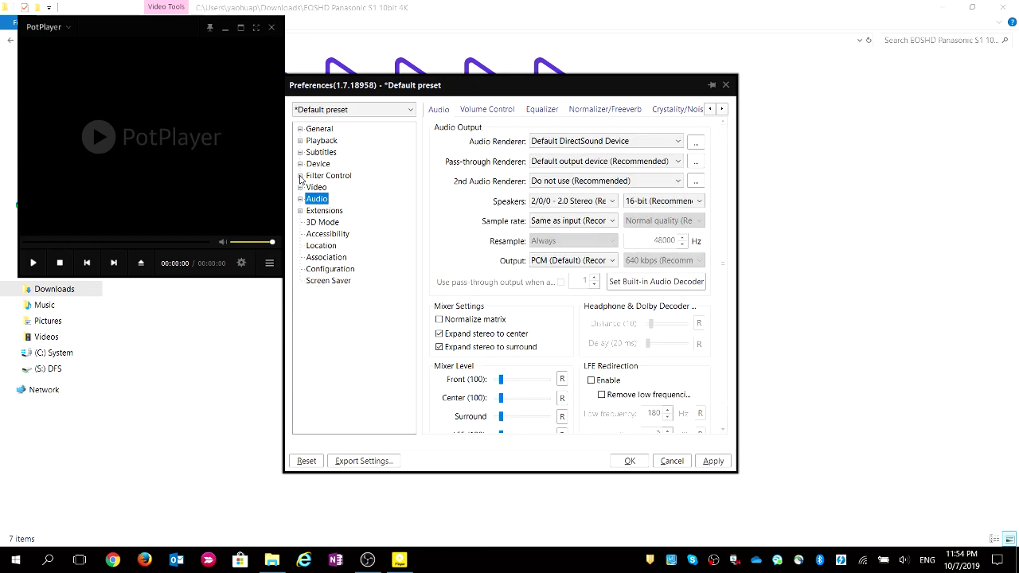
left_click(300, 175)
- Go to Filter Control > Audio Decoder and open the Built-in Audio Codec/Pass-through Settings
left_click(328, 176)
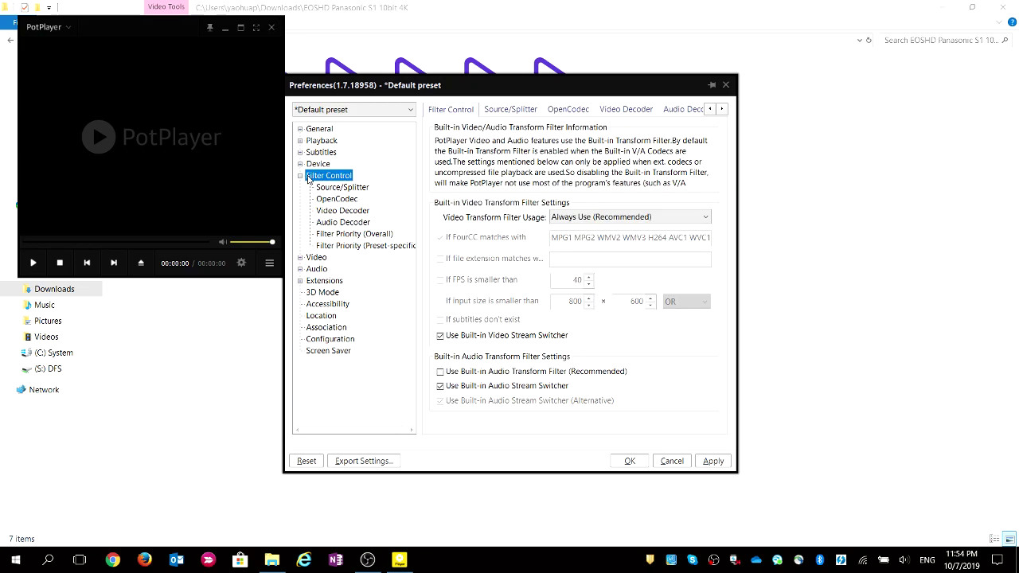
left_click(365, 225)
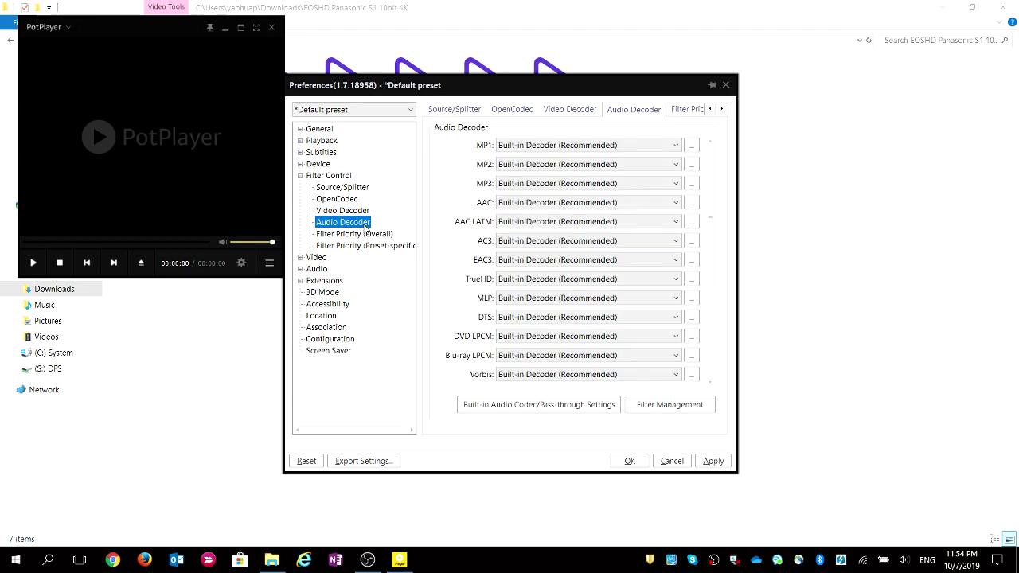
left_click(482, 408)
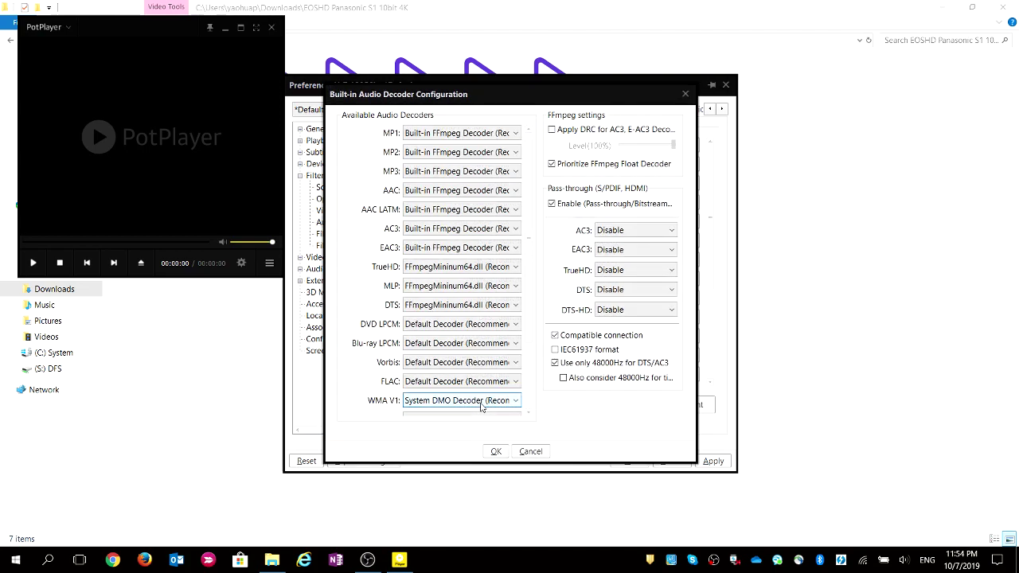
left_click_drag(587, 99, 573, 54)
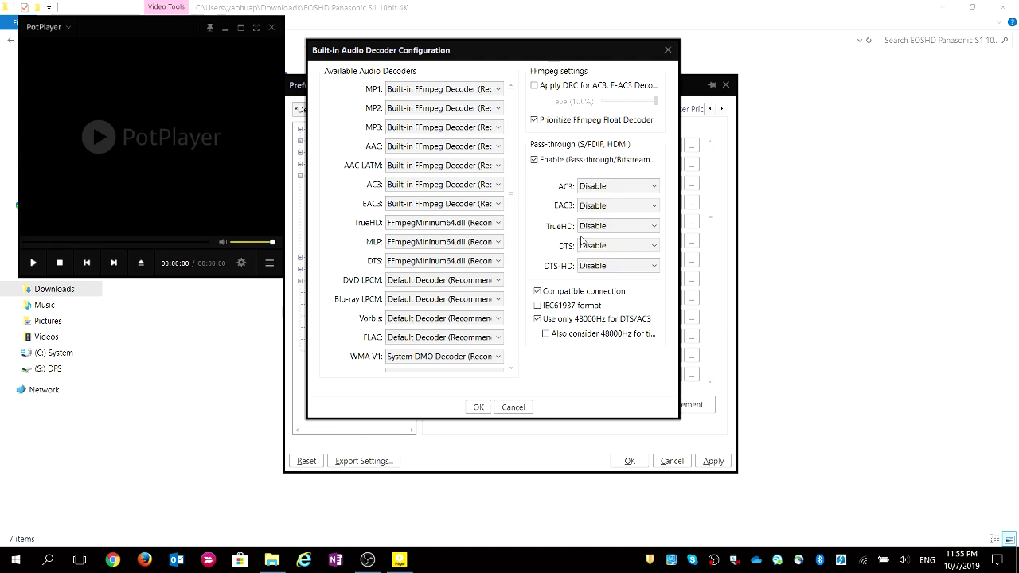
- Set AC3, EAC3, TrueHD, DTS and DTS-HD pass-through to Default Pass-through Muxer
left_click(639, 193)
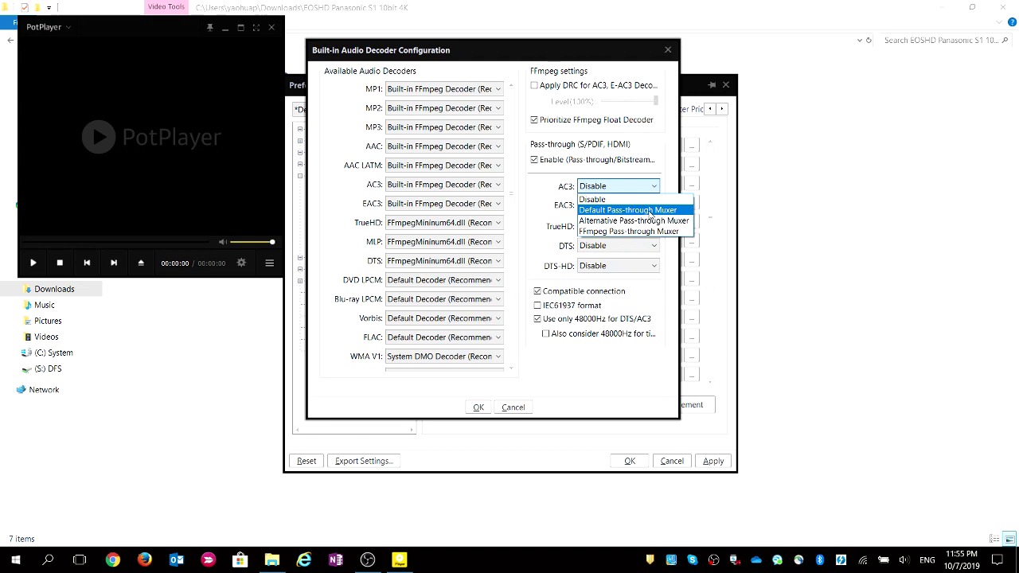
left_click(650, 212)
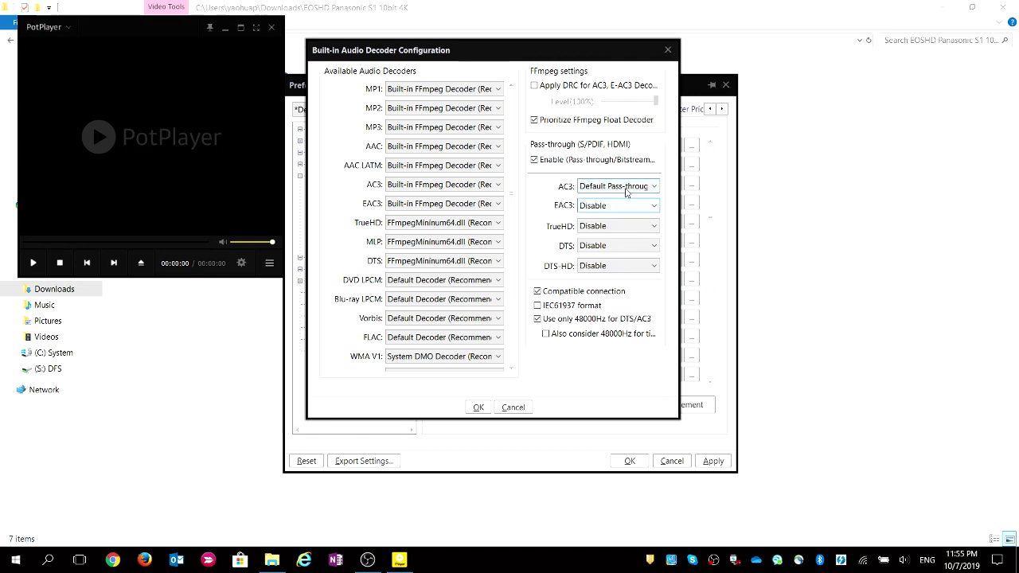
left_click(642, 208)
left_click(646, 230)
left_click(650, 228)
left_click(630, 248)
left_click(631, 245)
left_click(605, 269)
left_click(605, 269)
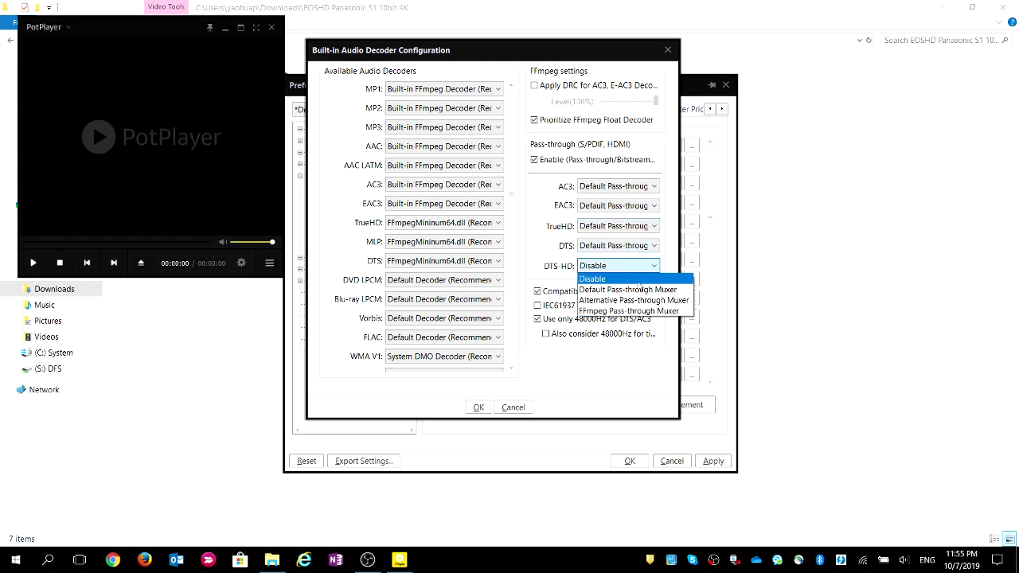
left_click(657, 290)
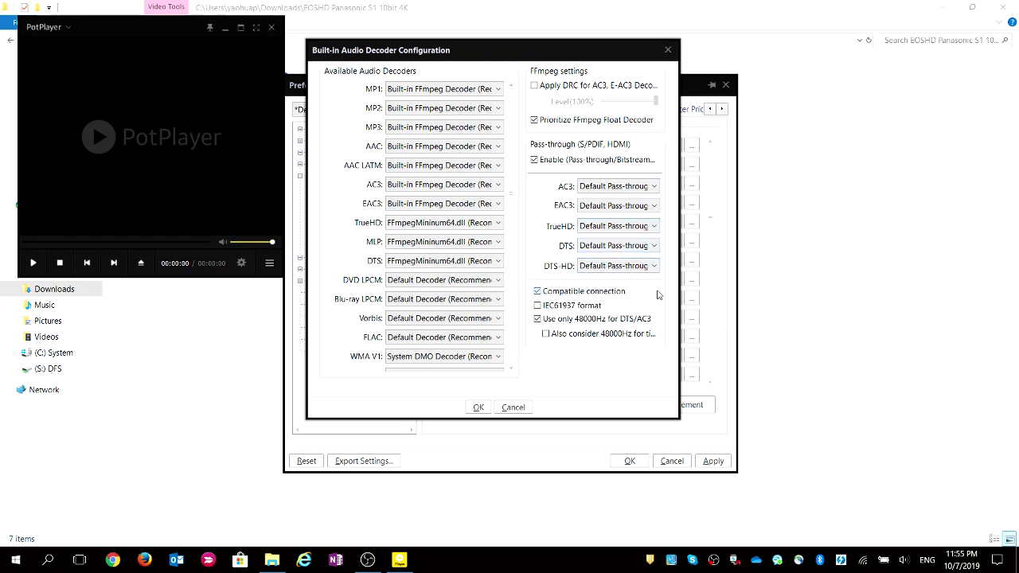
- Set all five pass-through formats back to Disable and confirm both the decoder settings and Preferences
left_click(642, 187)
left_click(634, 199)
left_click(644, 208)
left_click(646, 218)
left_click(629, 226)
left_click(613, 238)
left_click(613, 246)
left_click(613, 257)
left_click(613, 266)
left_click(599, 282)
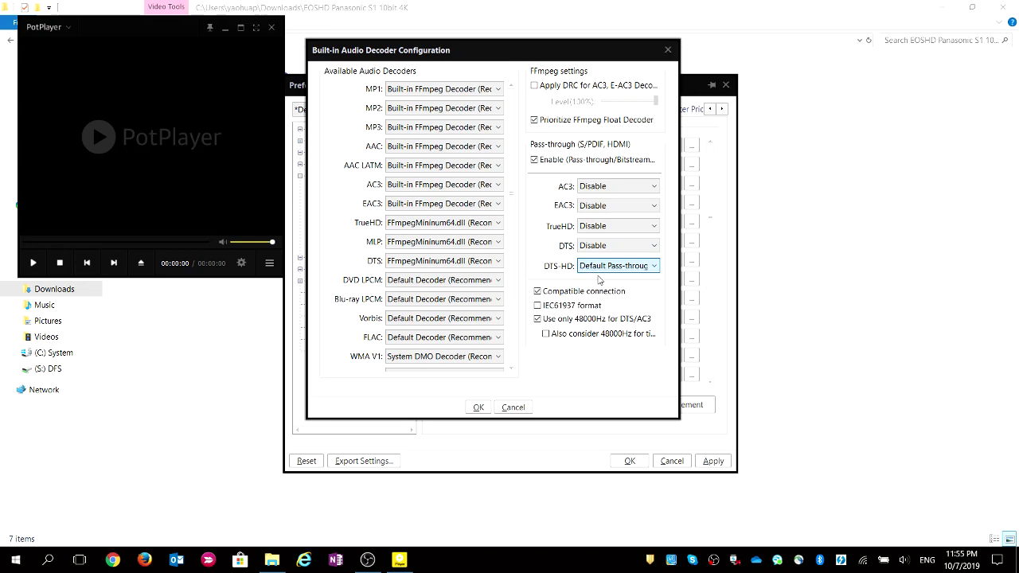
left_click(479, 408)
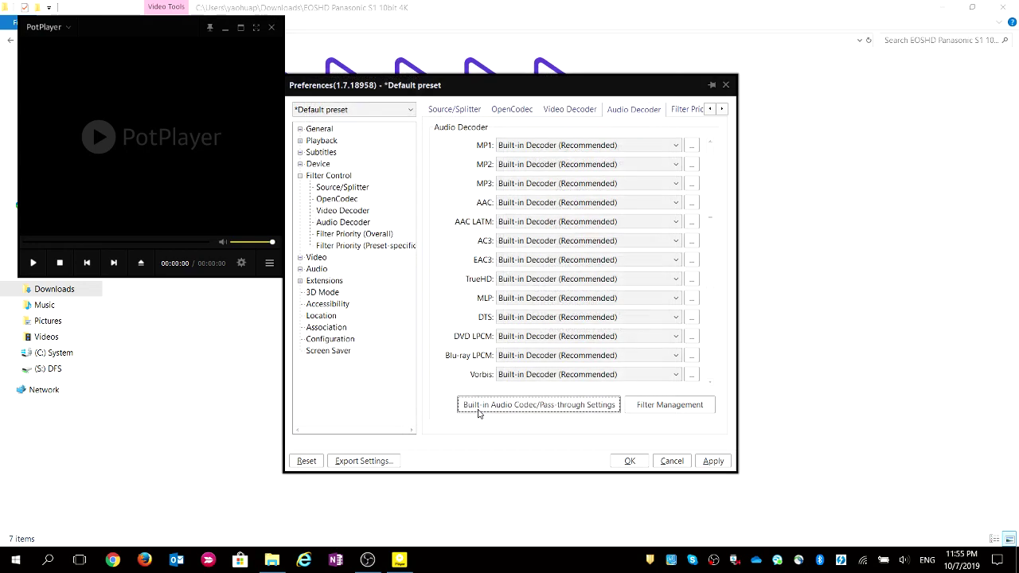
left_click(629, 462)
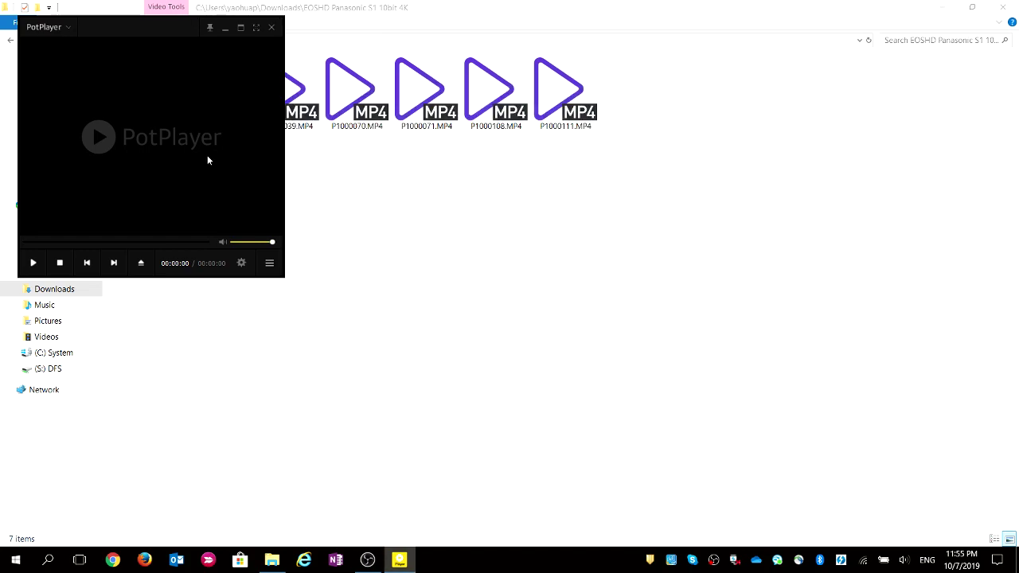
- Switch off the SharpenComplex2 post-resize pixel shader from the Video > Pixel Shader menu
right_click(177, 120)
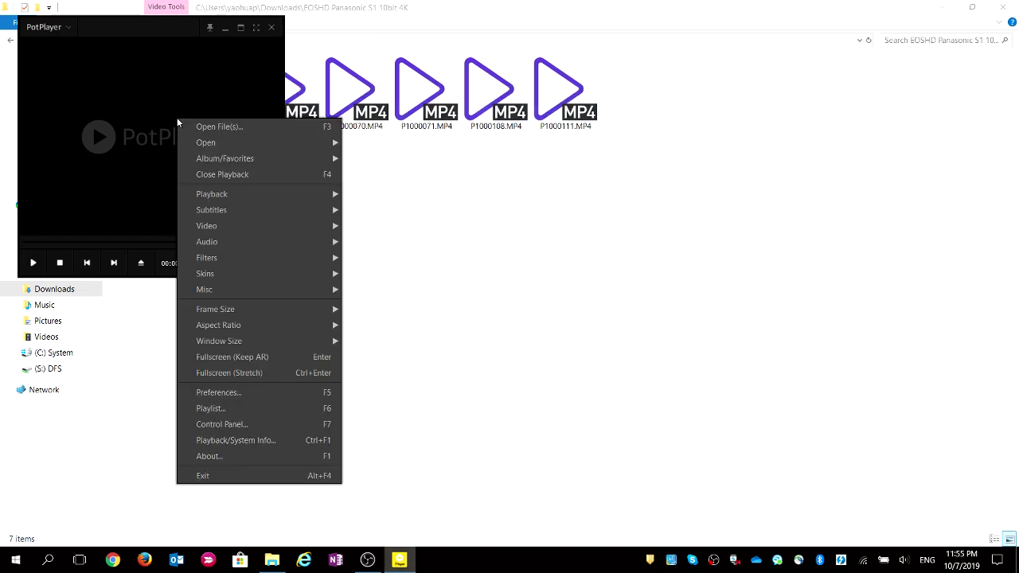
mouse_move(234, 194)
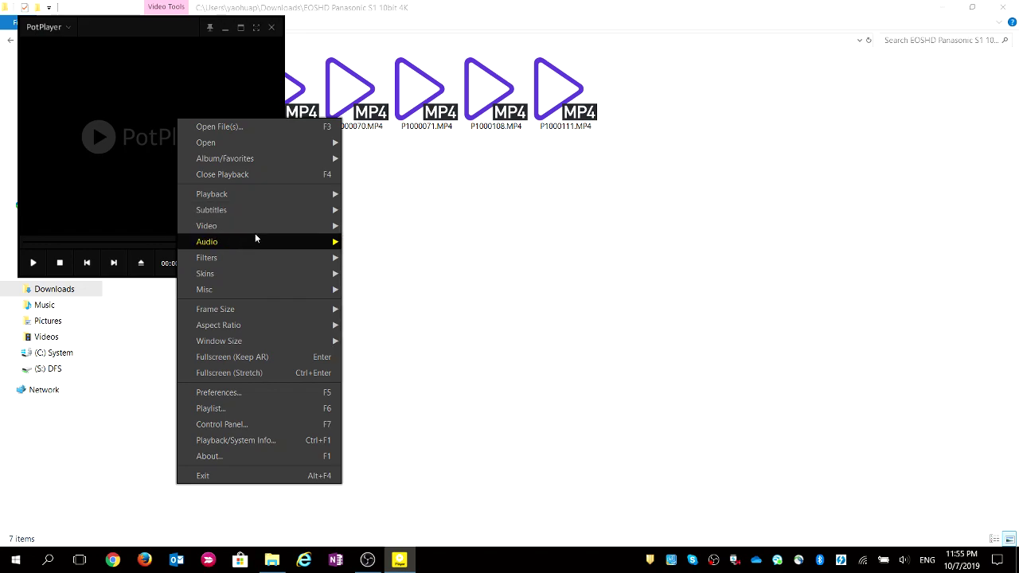
mouse_move(279, 229)
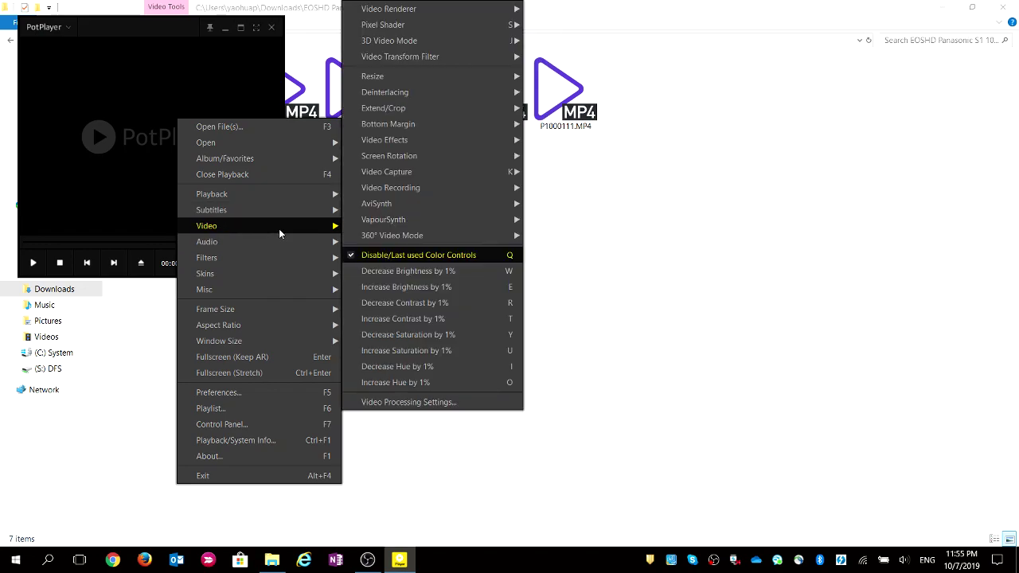
mouse_move(436, 28)
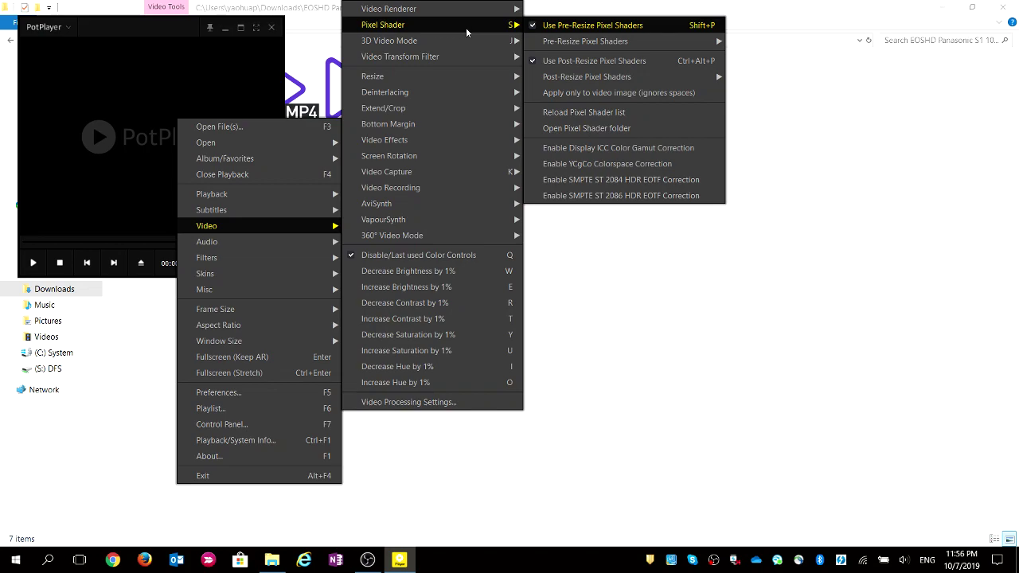
mouse_move(637, 75)
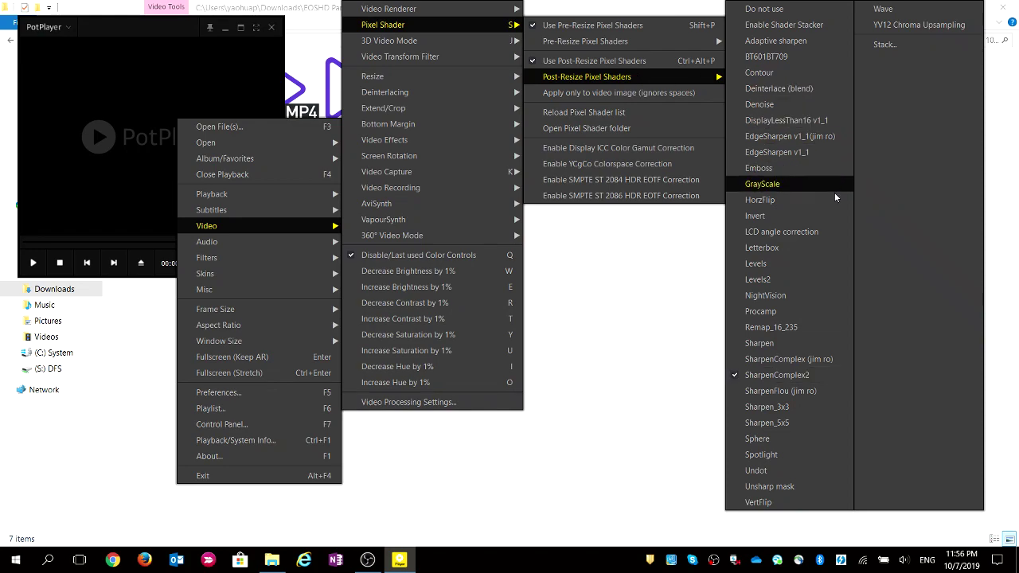
left_click(806, 375)
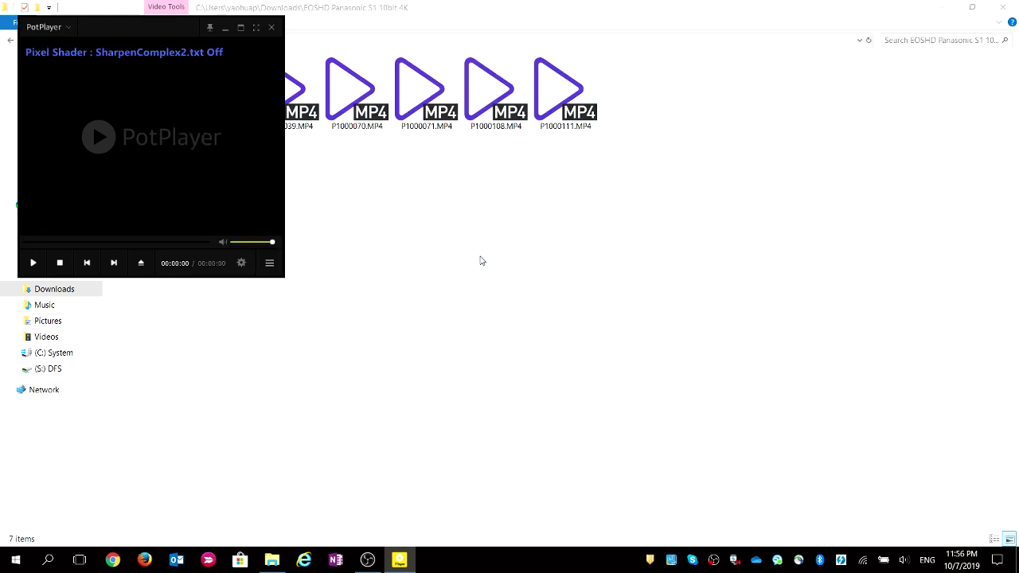
- Turn the SharpenComplex2 post-resize pixel shader back on and close the player
right_click(204, 173)
mouse_move(303, 274)
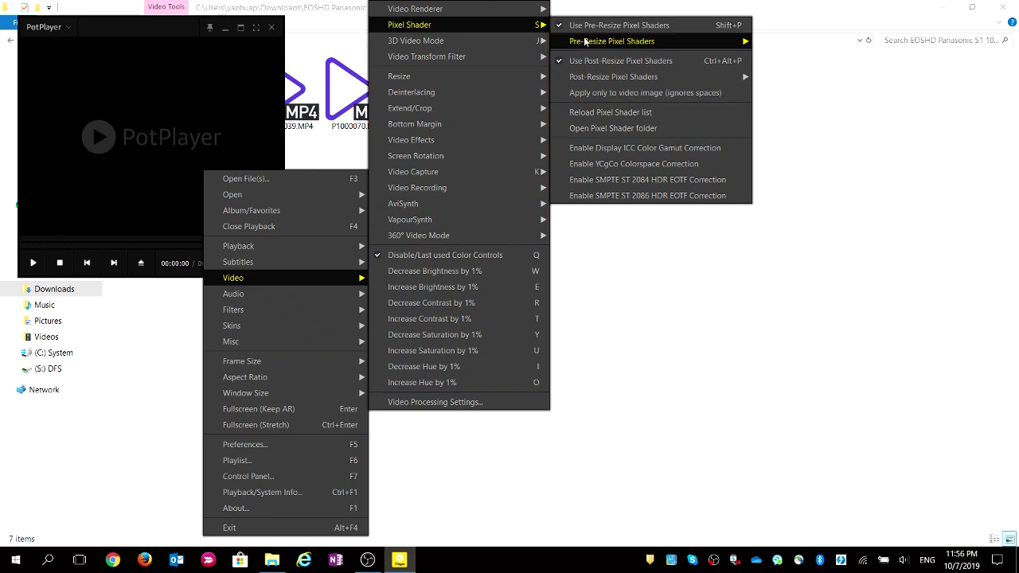
mouse_move(700, 75)
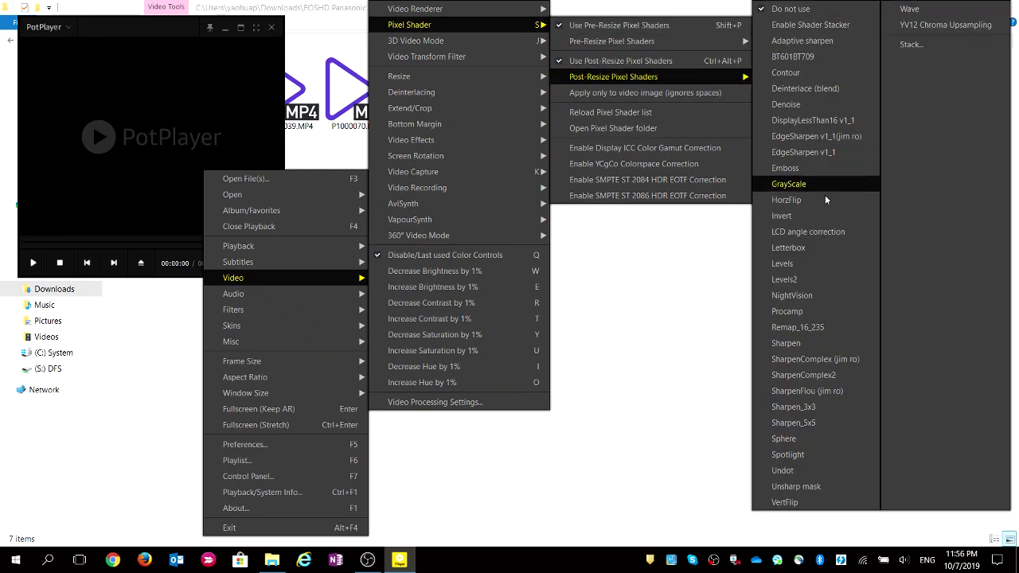
left_click(845, 381)
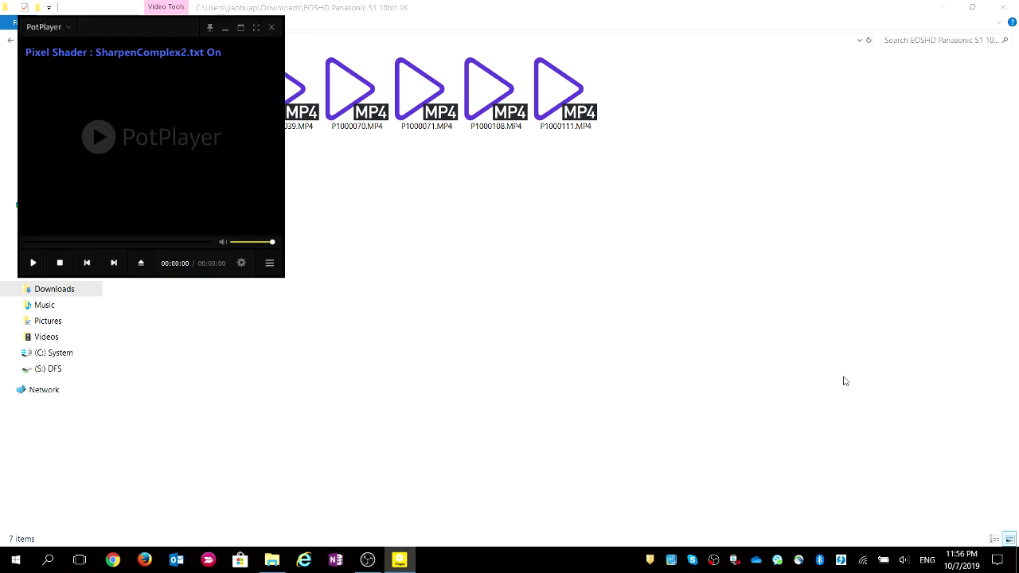
left_click(272, 28)
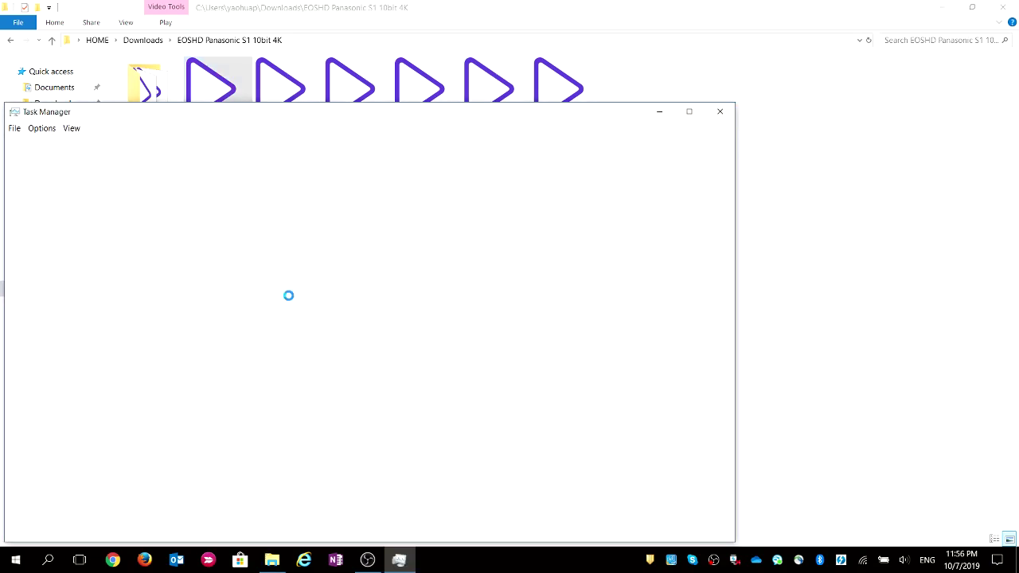
- Place Task Manager beside the clips, select the OBS Studio process, and play P1000037.MP4
left_click_drag(368, 121, 634, 122)
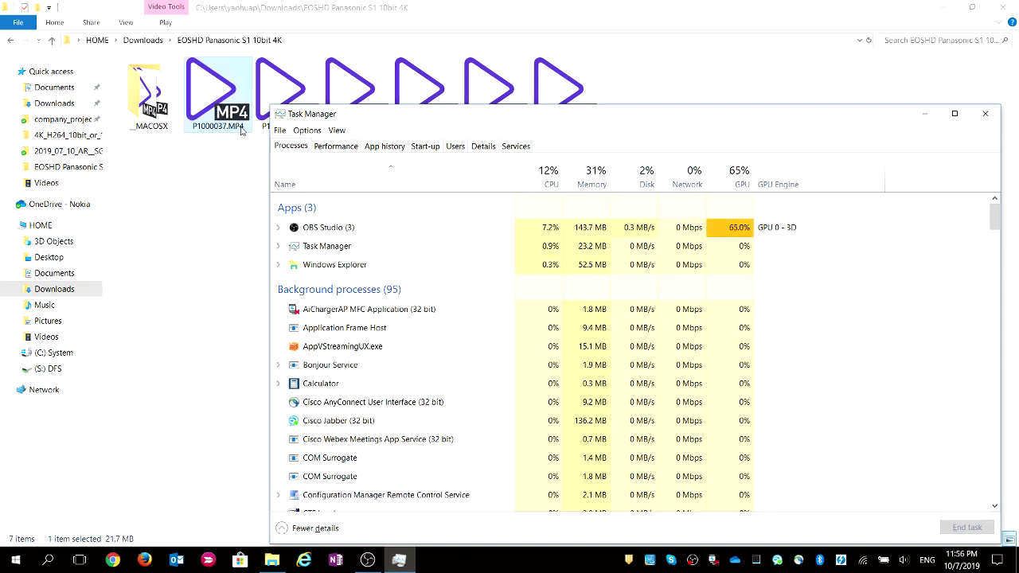
left_click(361, 228)
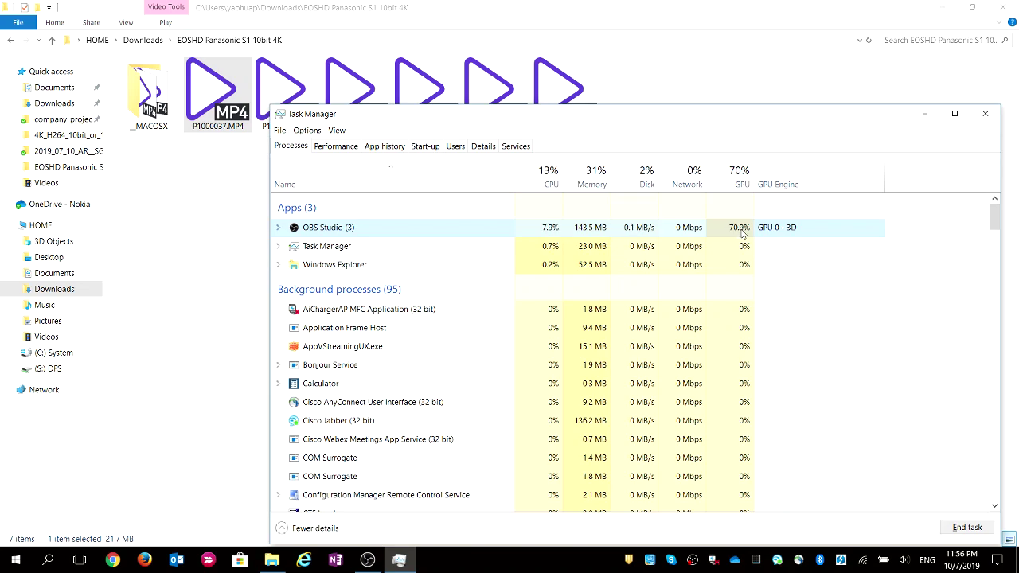
double_click(221, 94)
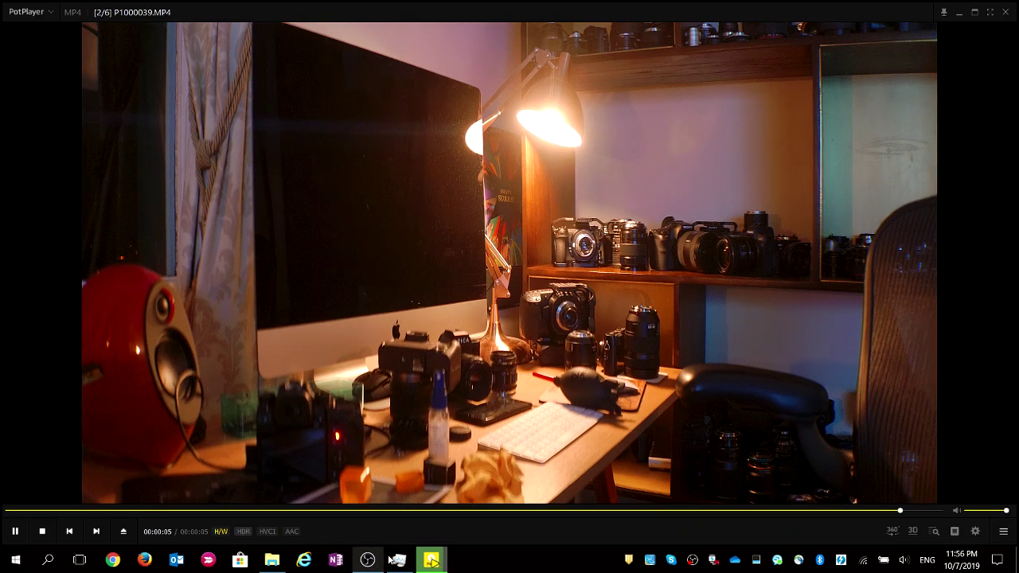
- Check PotPlayer's resource usage in Task Manager, then switch the player's decoding from H/W to S/W
left_click(394, 559)
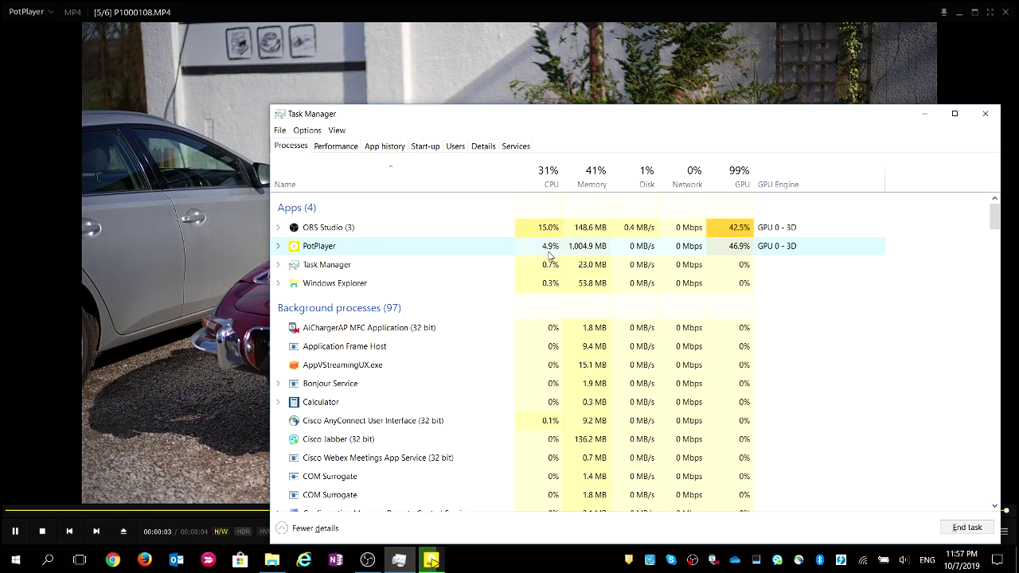
left_click(169, 350)
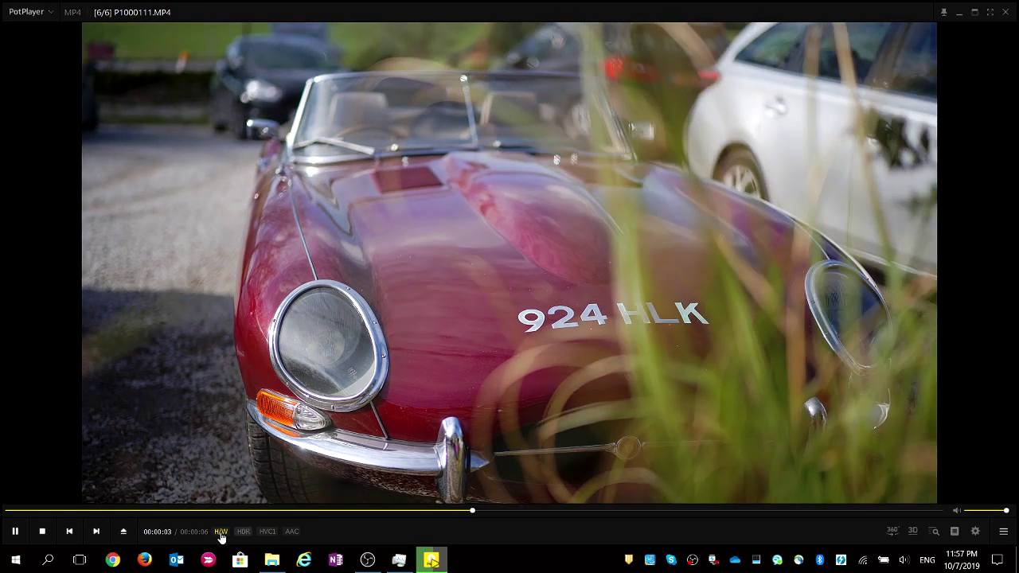
left_click(222, 532)
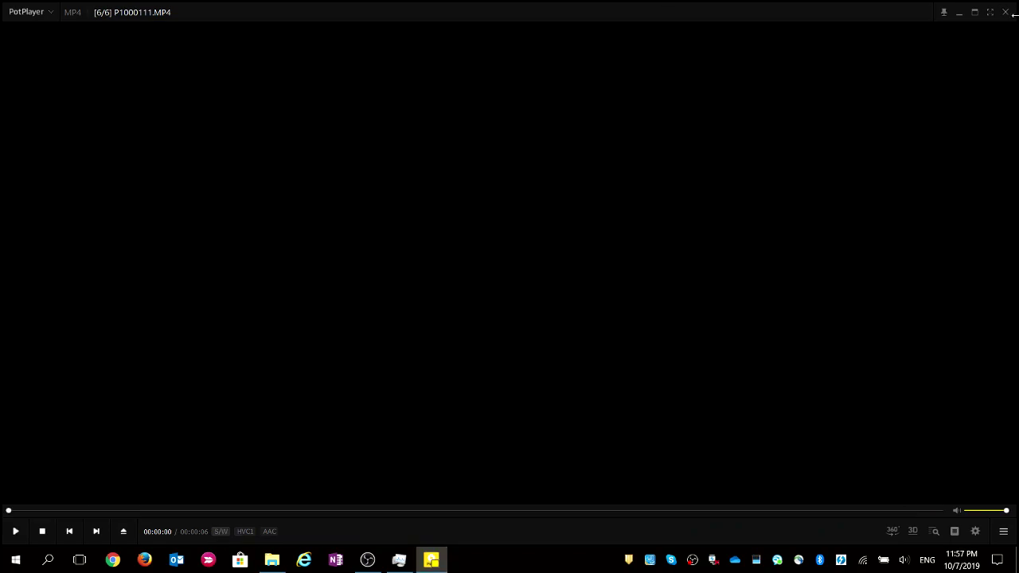
- Replay P1000037.MP4 with software decoding and confirm PotPlayer's CPU load of about 60–86% in Task Manager
left_click(1005, 16)
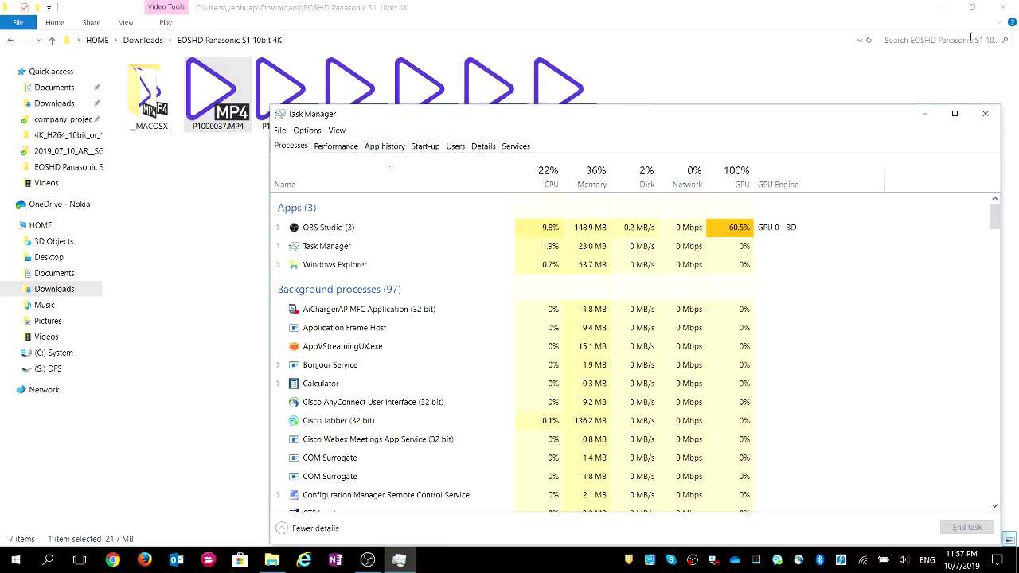
double_click(214, 101)
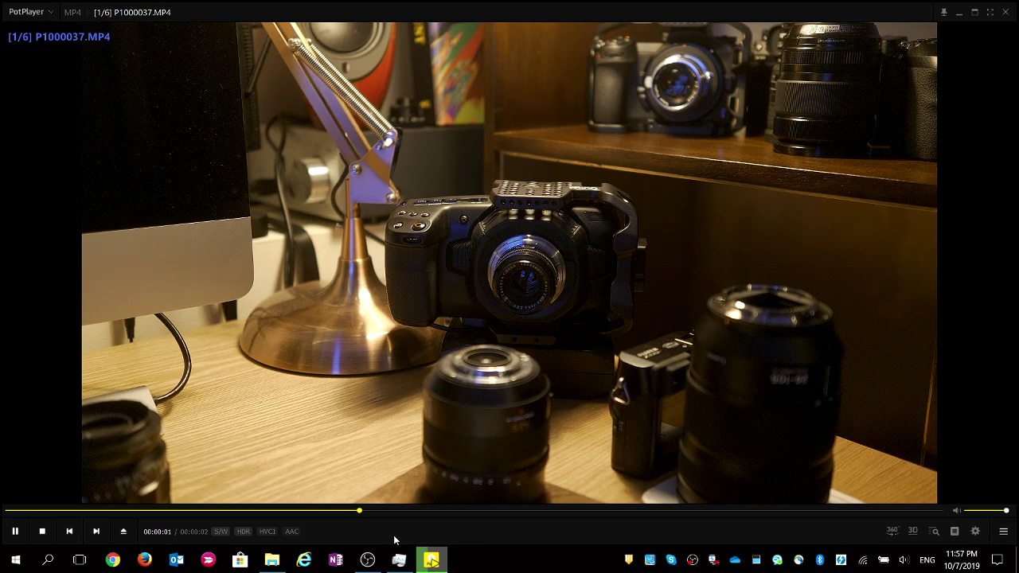
left_click(400, 560)
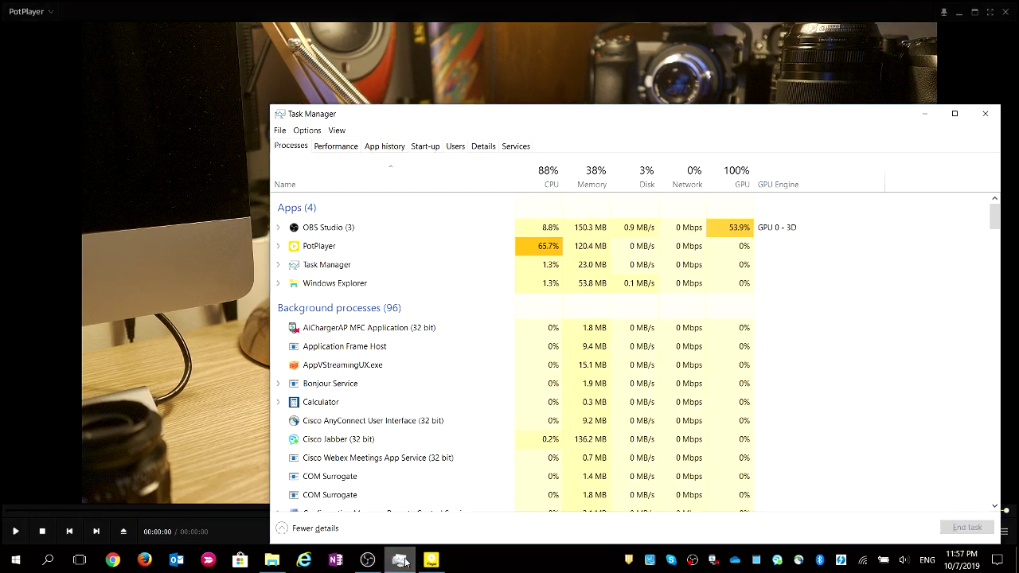
left_click(470, 252)
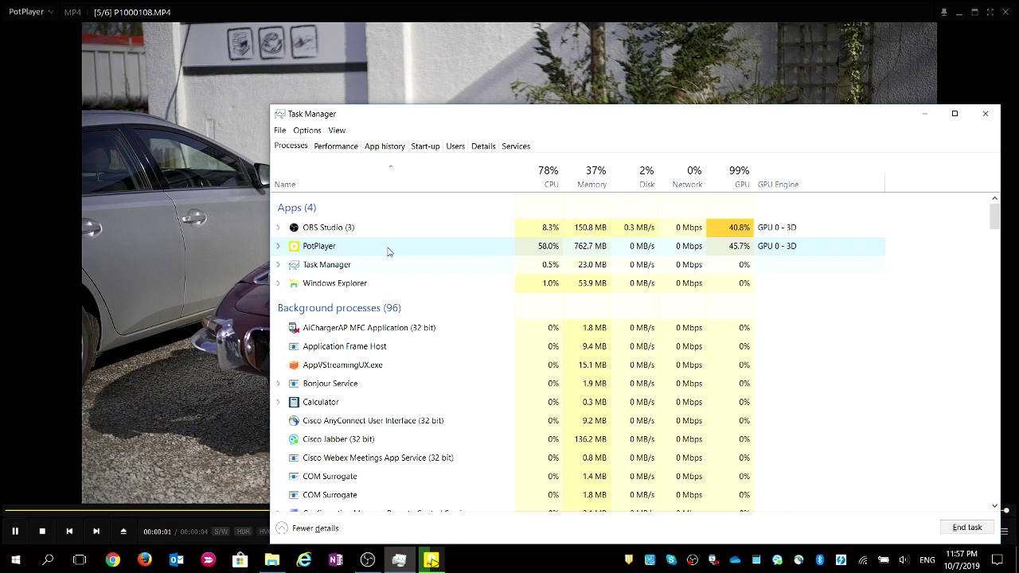
left_click(143, 386)
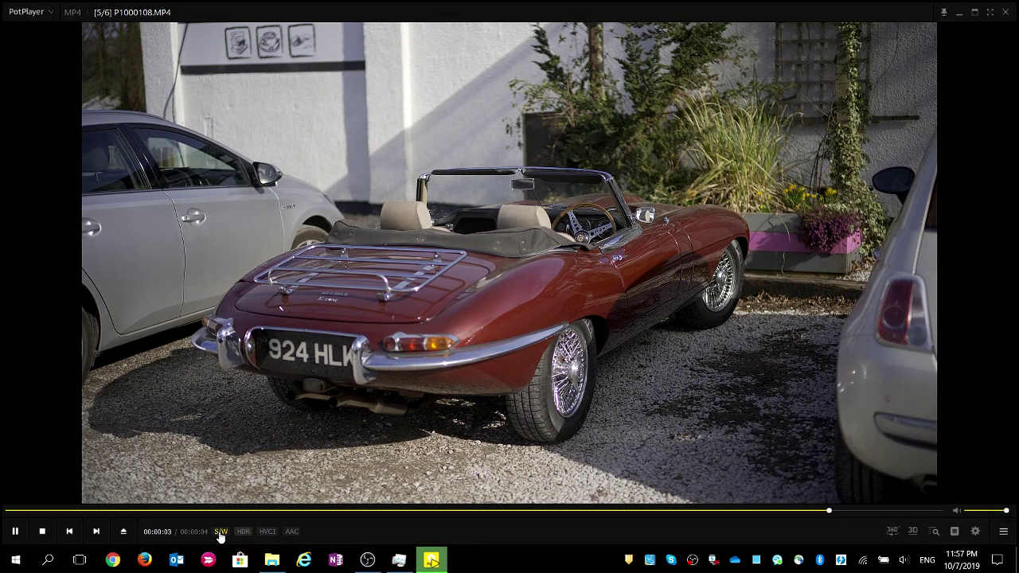